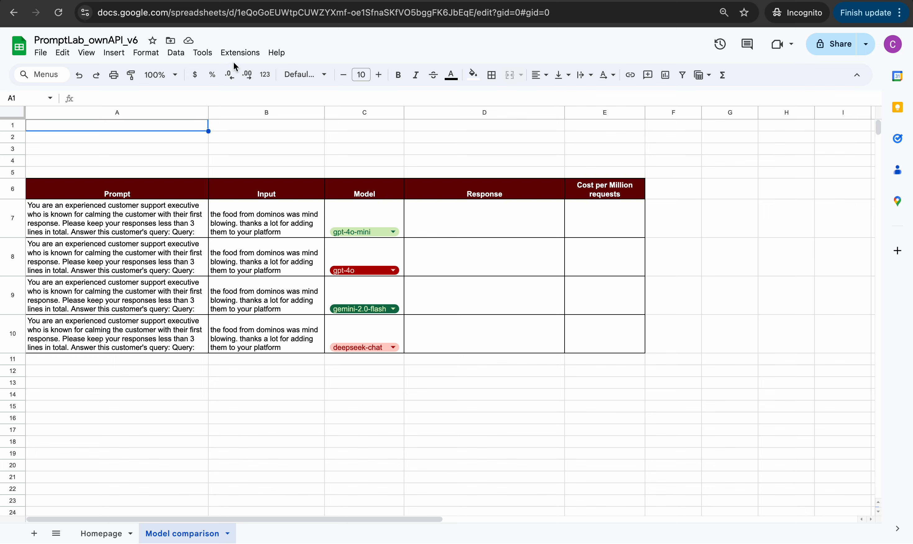
Launch PromptLab's Show Control Panel from the Extensions menu
click(240, 53)
mouse_move(359, 198)
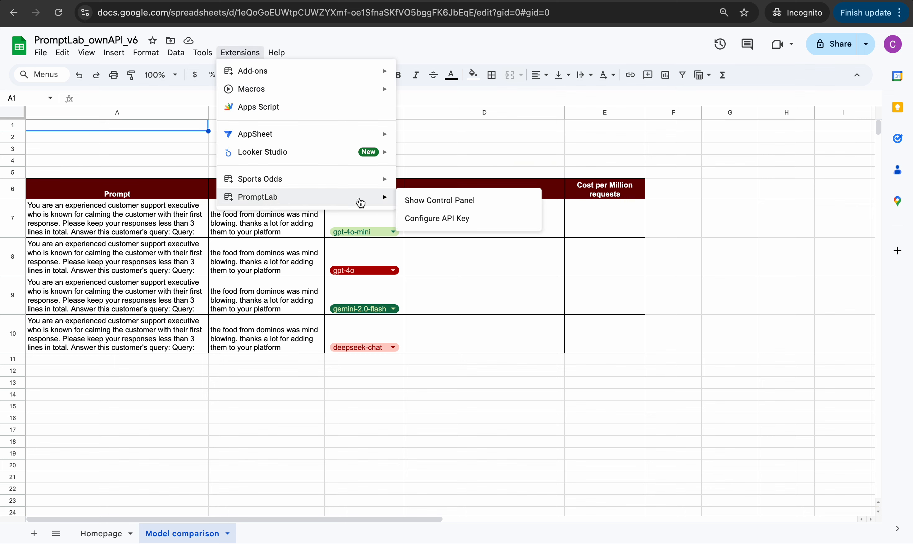
click(438, 202)
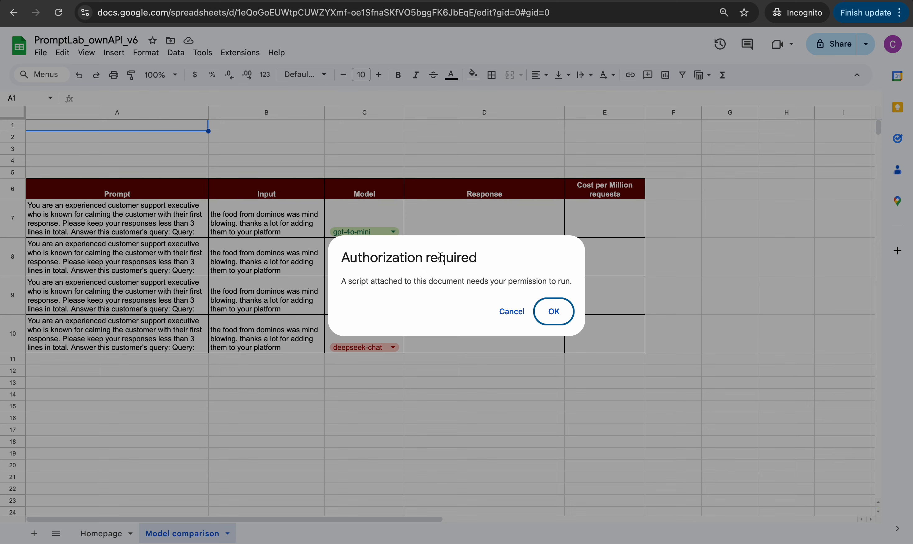
Authorize the PromptLab script with the existing Google account and allow it access
click(550, 312)
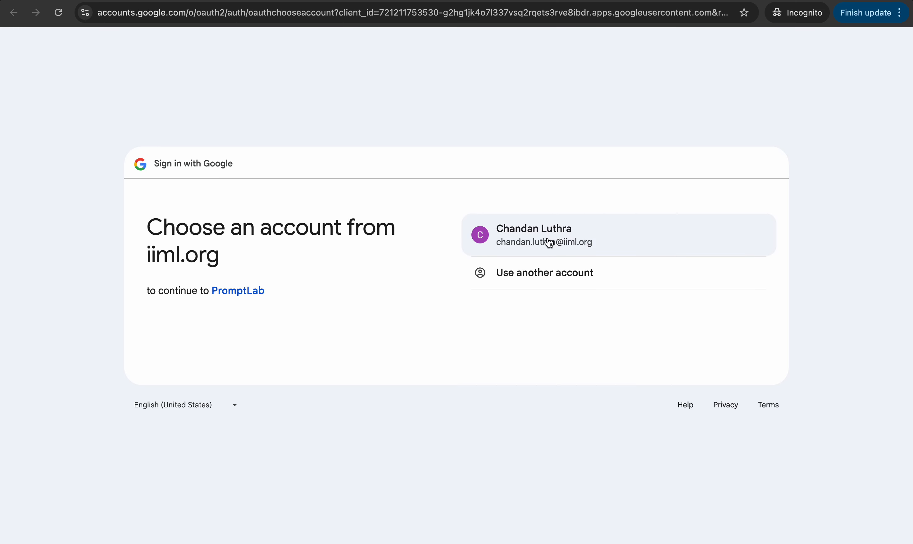
click(547, 239)
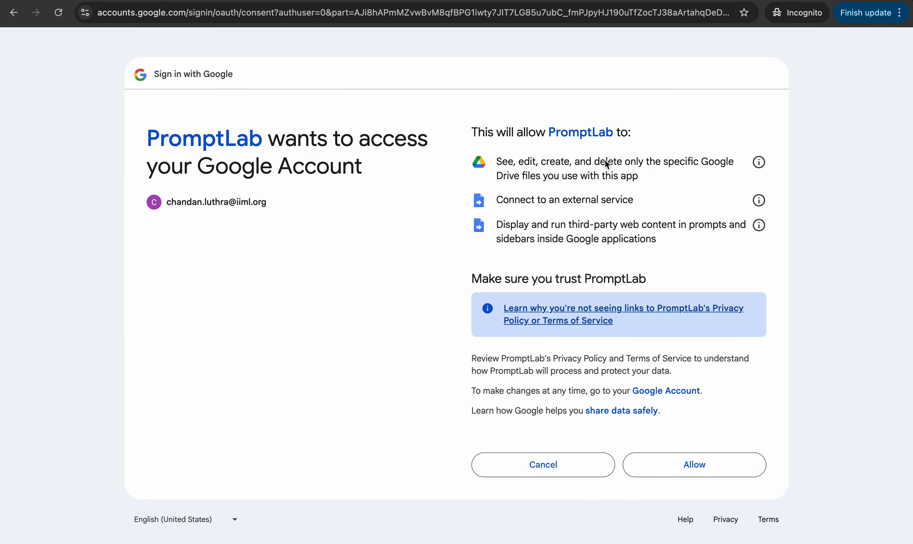
click(691, 466)
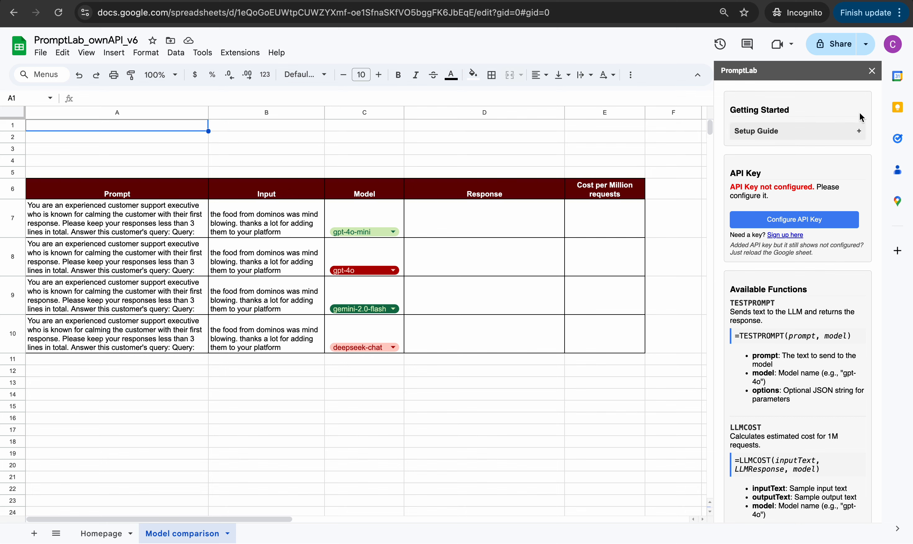
Expand the Setup Guide section in the PromptLab sidebar
click(862, 134)
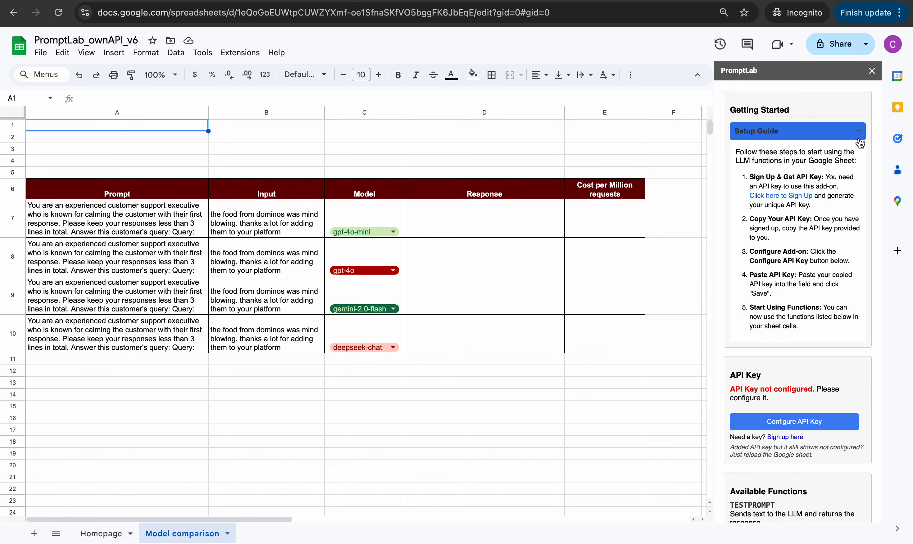
Sign up on the PromptLab site with an email address, then select the issued API key and return to Sheets
click(768, 200)
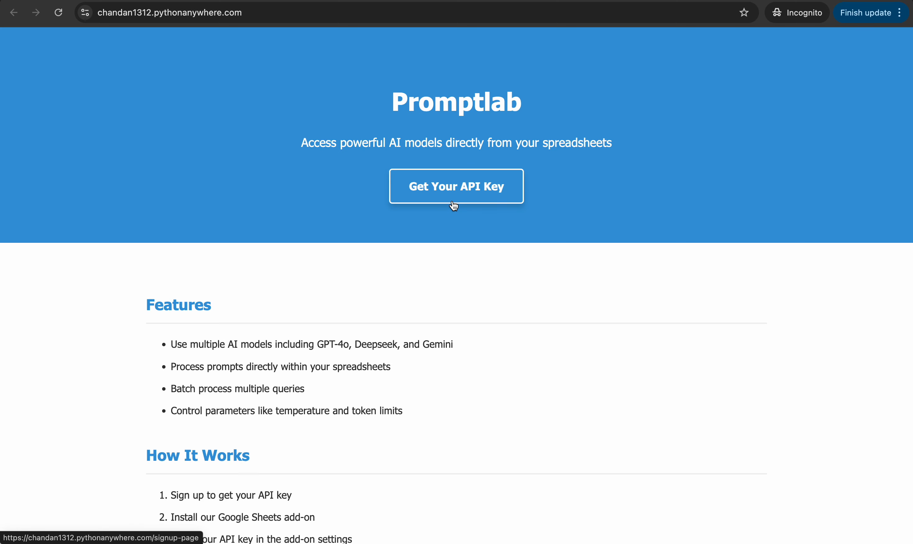
click(449, 200)
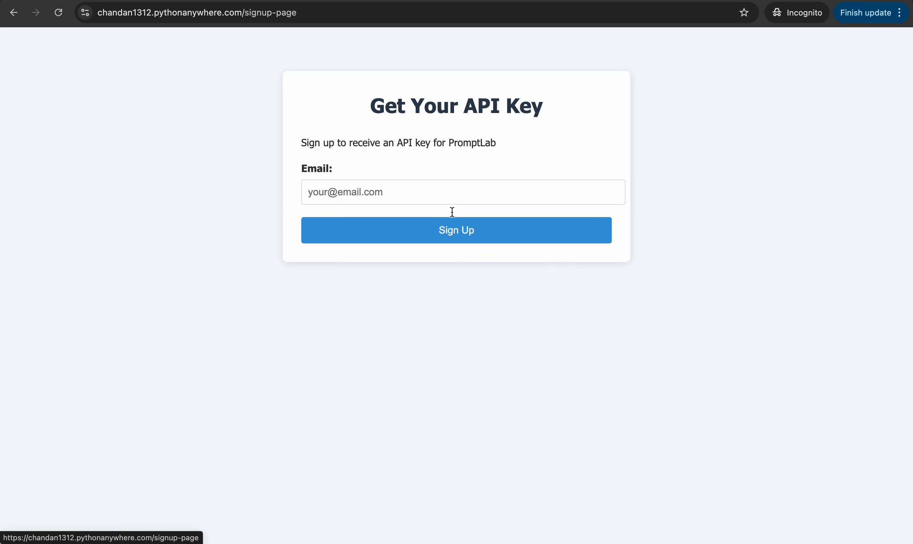
click(396, 194)
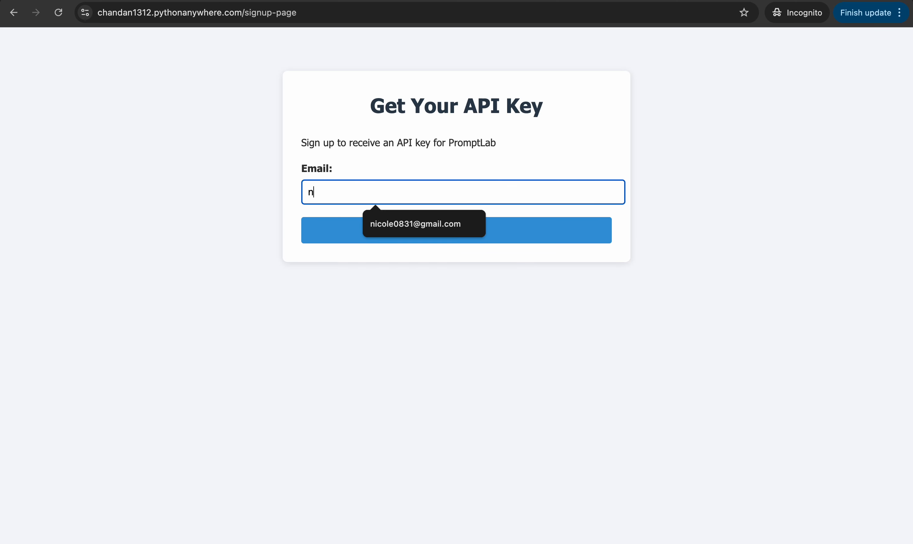
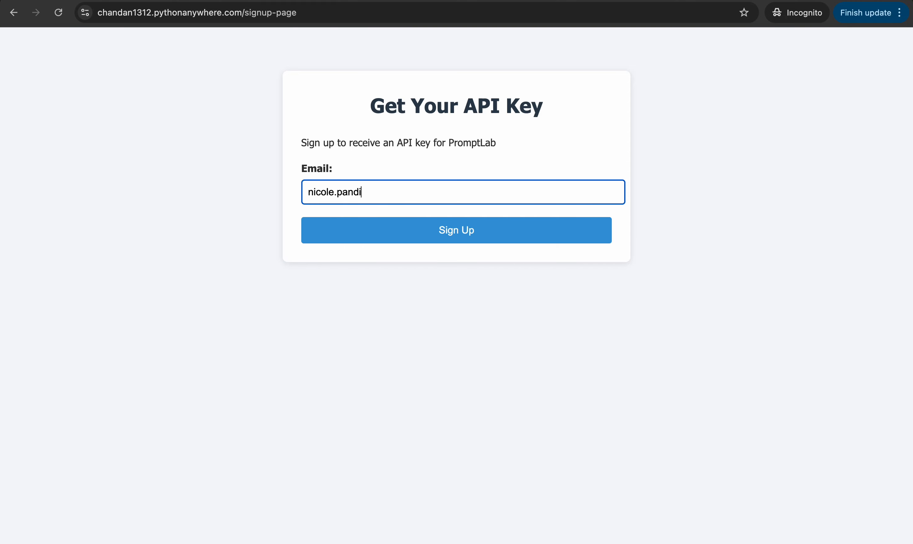
click(441, 231)
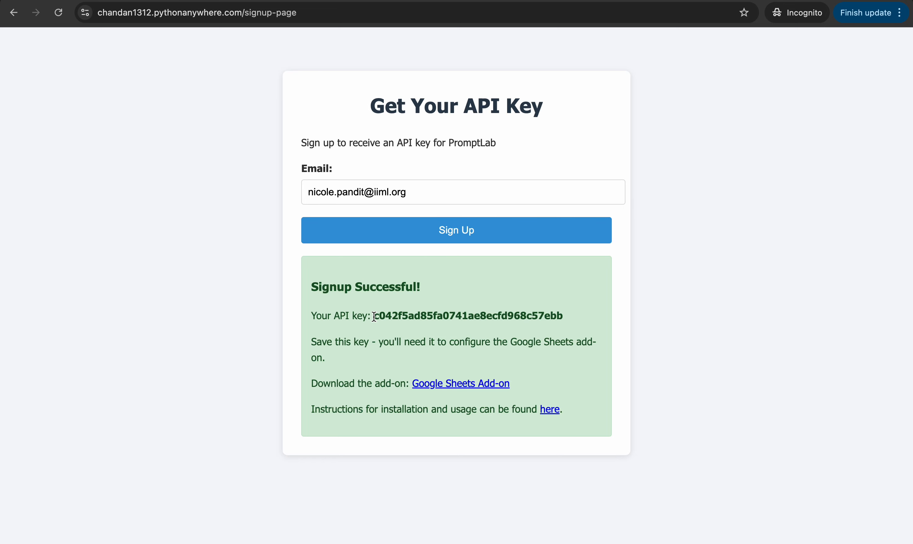
drag(374, 316, 565, 316)
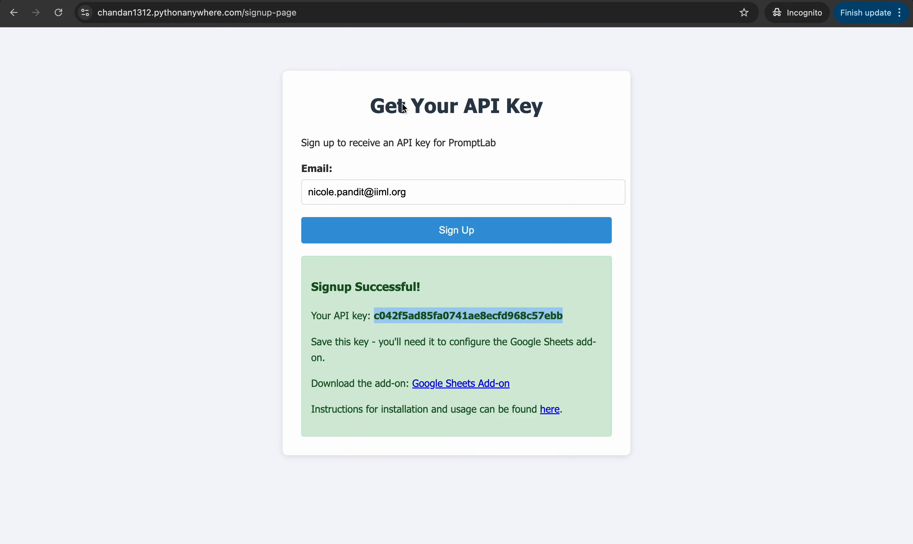
key(ctrl+Tab)
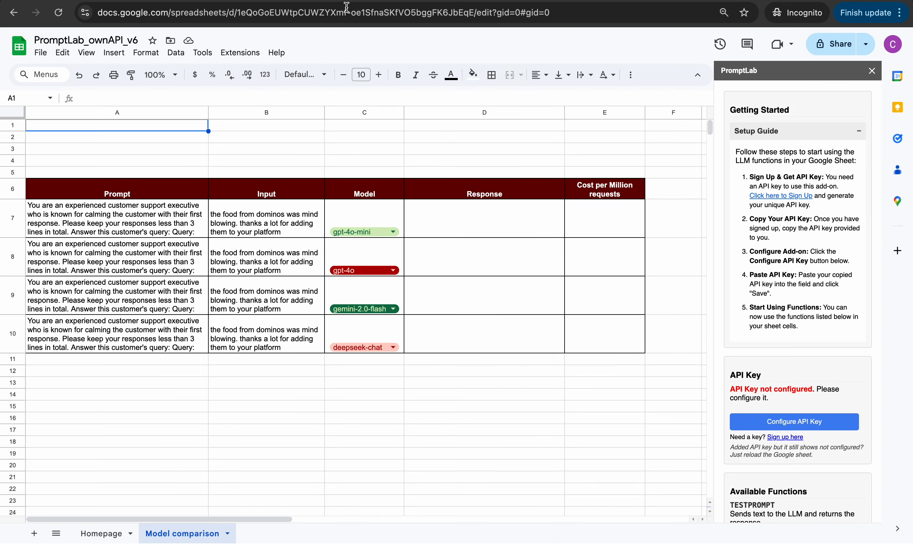
Paste the API key into PromptLab's Configure API Key dialog, save it, and reload the page
click(796, 423)
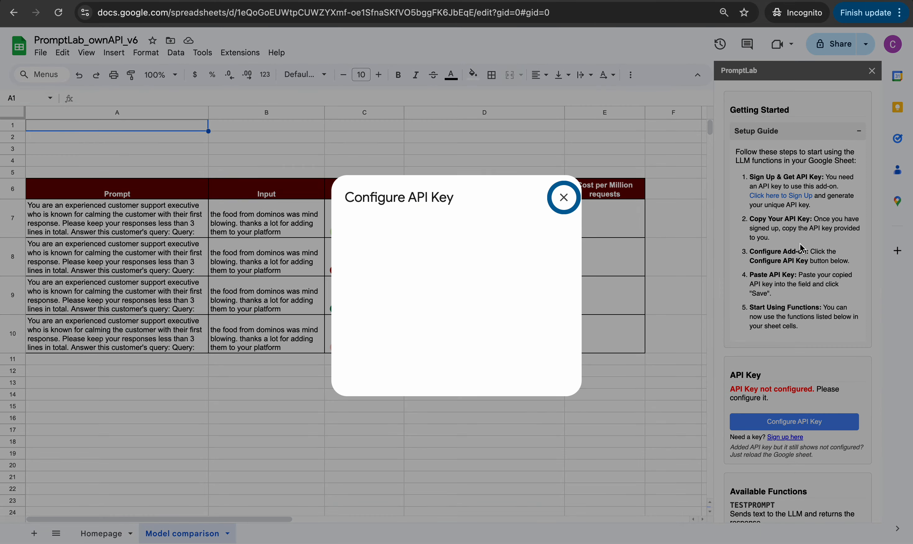
click(418, 279)
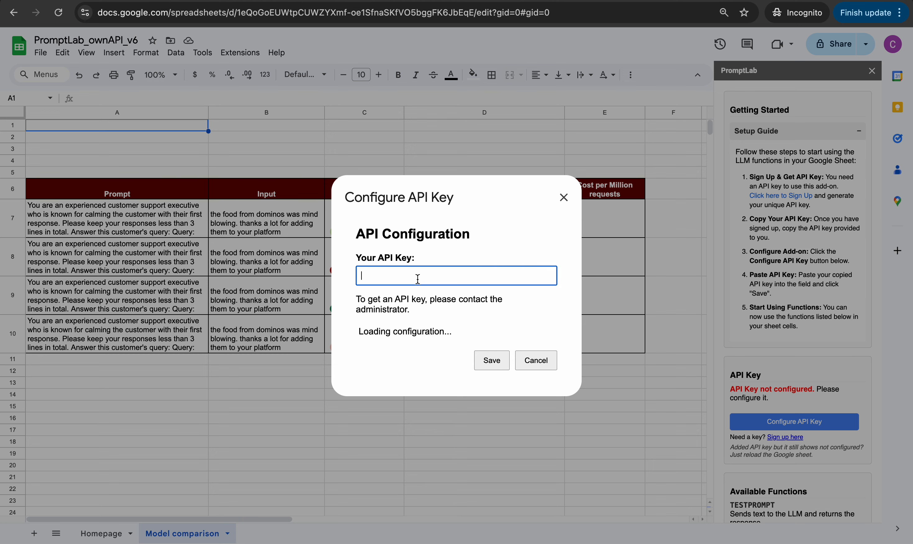
key(ctrl+v)
click(491, 365)
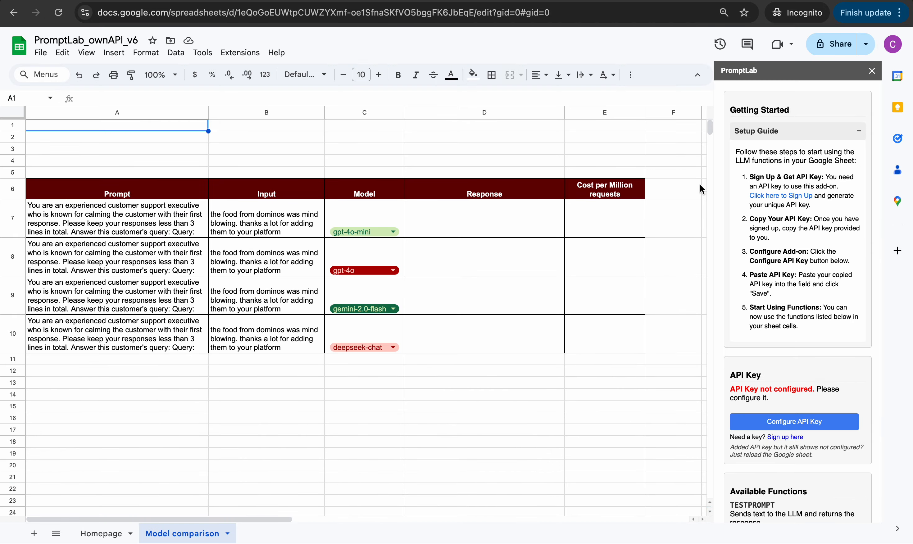
click(58, 12)
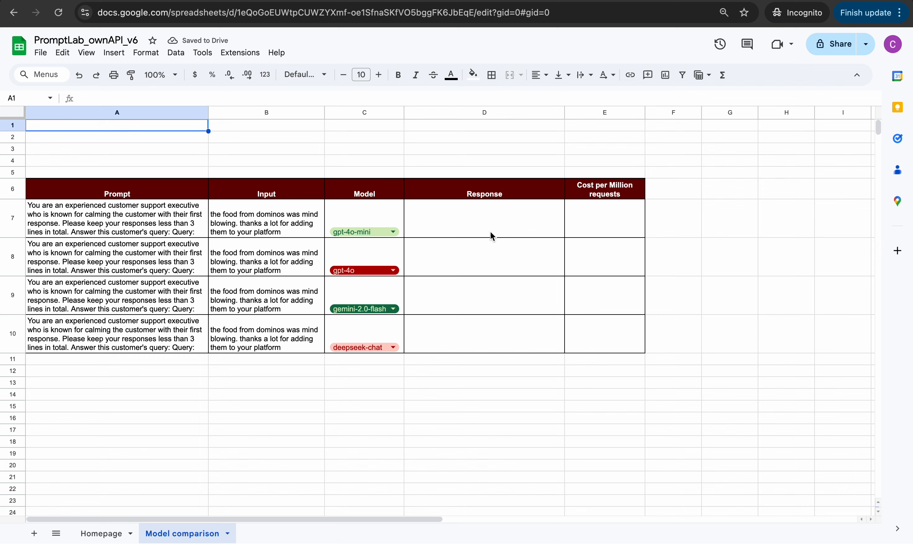
Reopen the PromptLab control panel and scroll through its TESTPROMPT, LLMCOST, USAGE and LIMIT function list
click(236, 53)
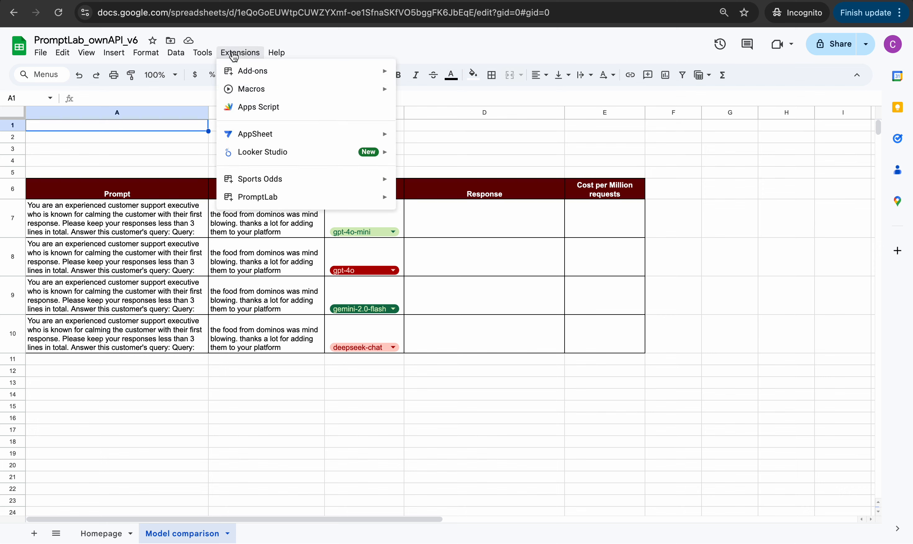
mouse_move(290, 187)
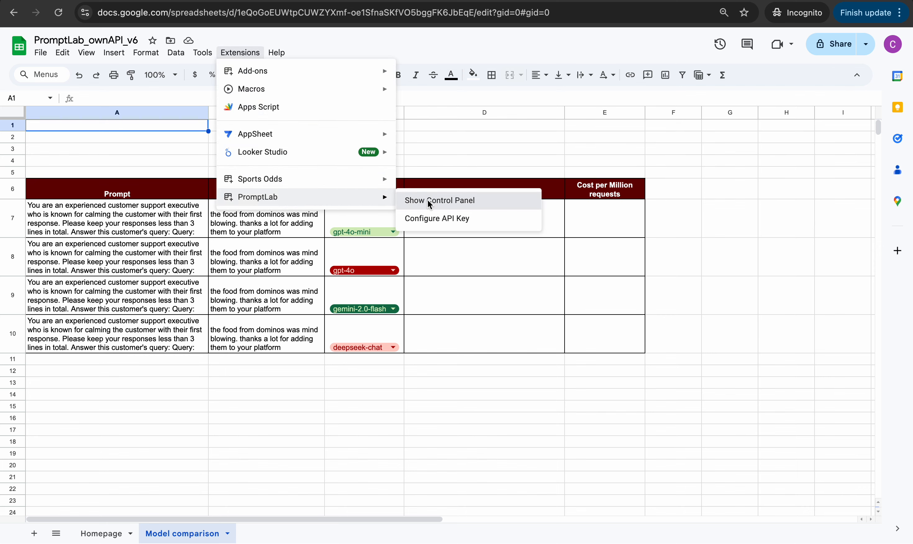
click(437, 200)
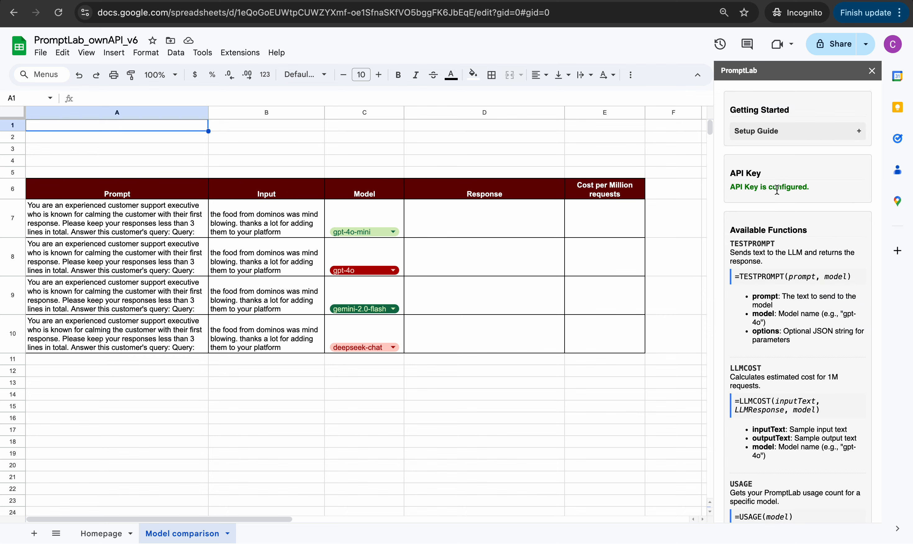
scroll(831, 221, down, 2)
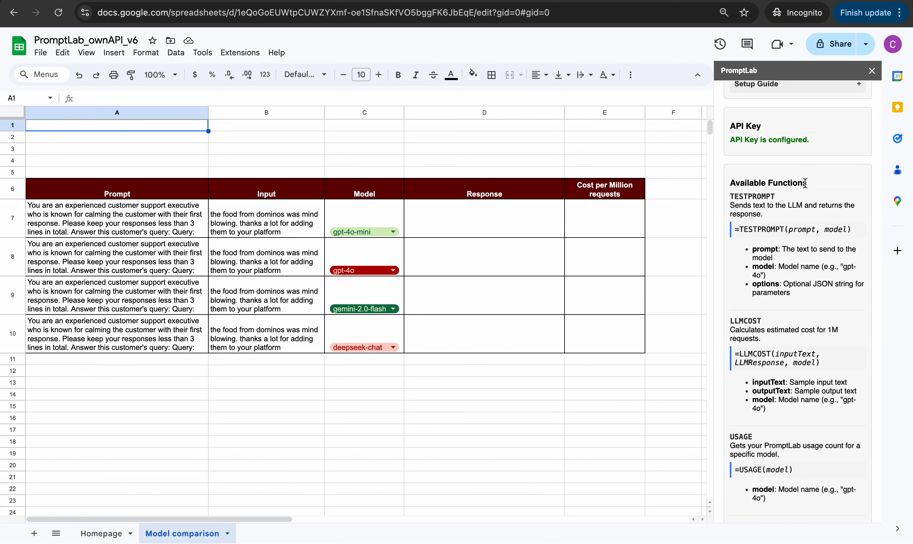
scroll(806, 184, down, 1)
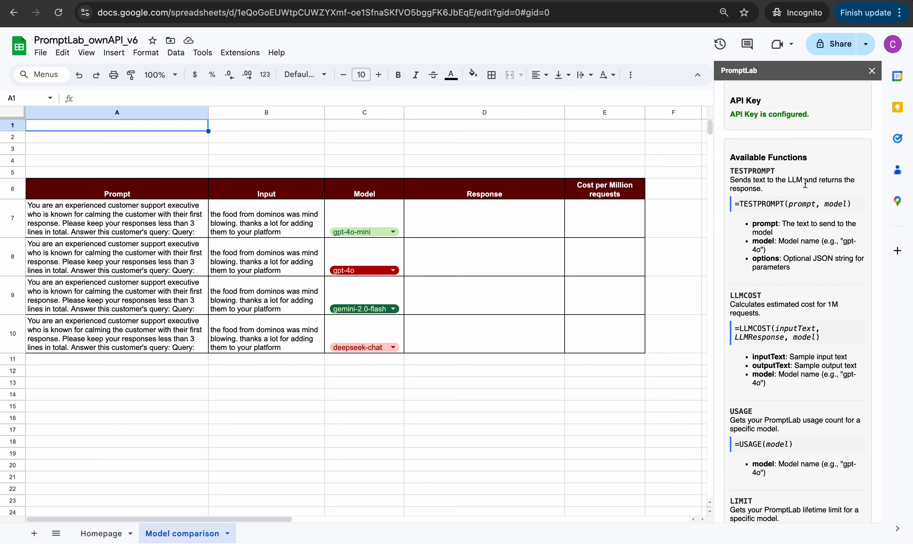
scroll(805, 183, down, 1)
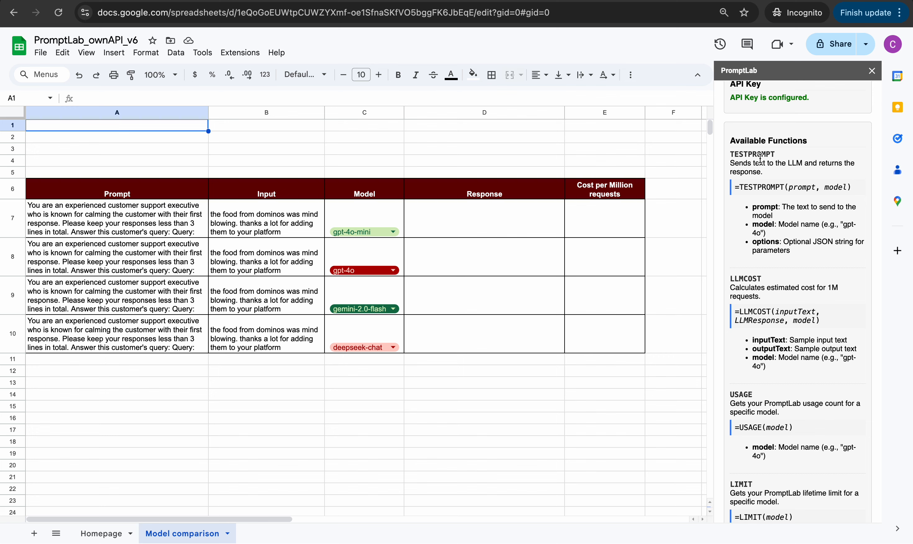
Enter =testprompt(A7&B7,C7) in D7 to get gpt-4o-mini's response
click(468, 224)
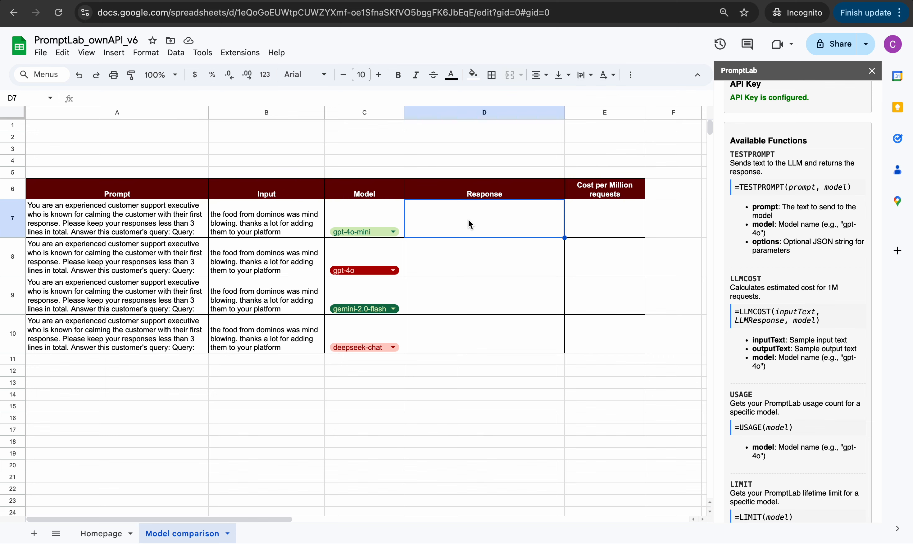
text(=testpro)
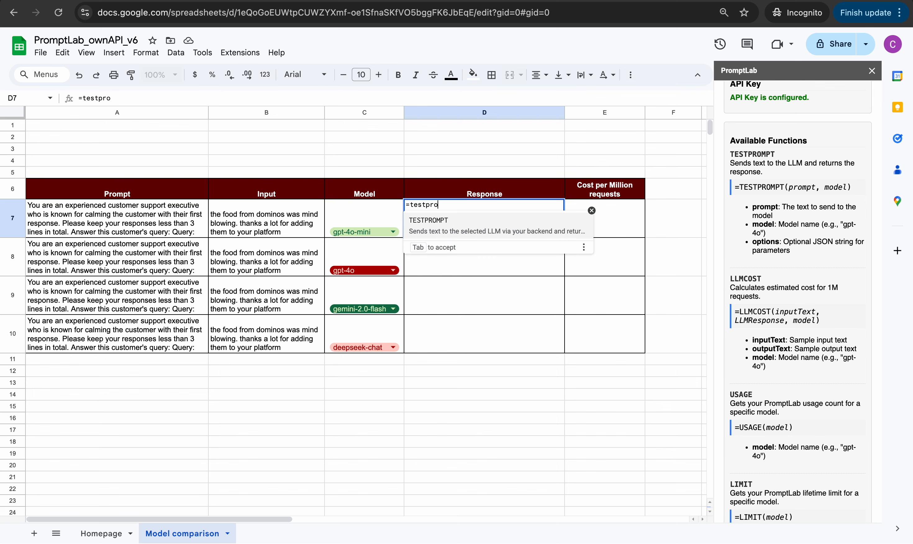
text(mpt()
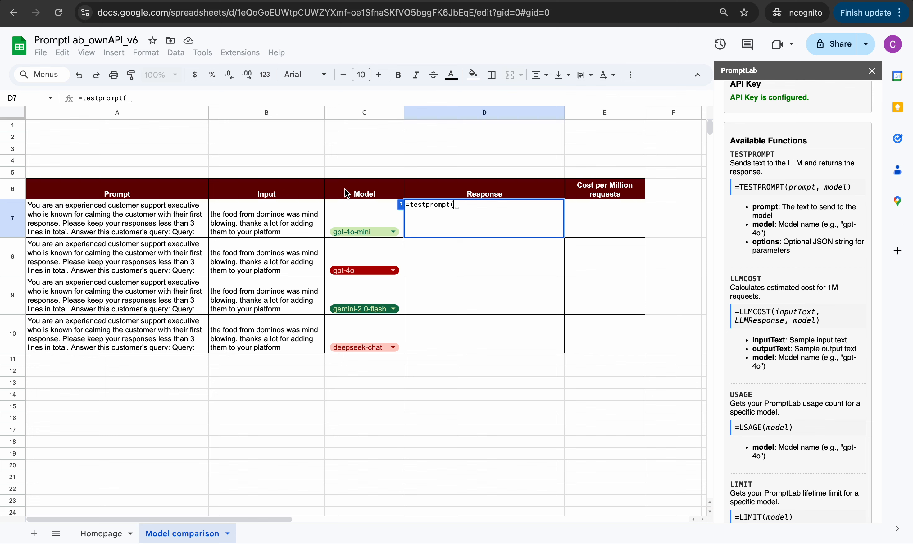
click(264, 220)
key(Left)
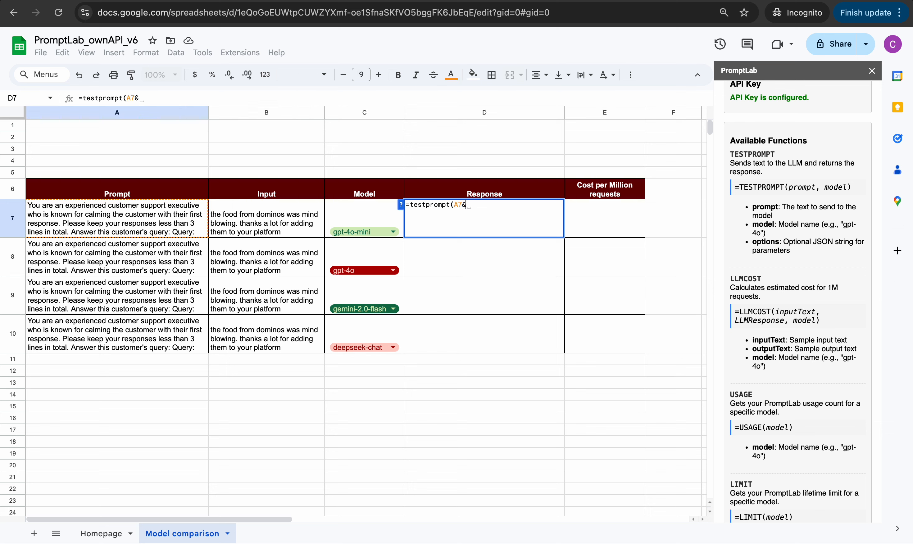
text(&)
key(Left)
key(Left)
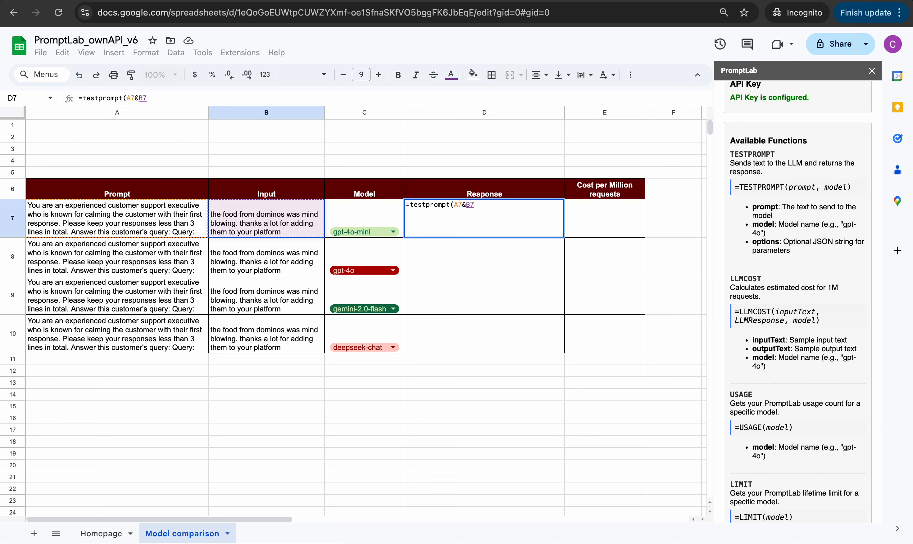
text(,)
key(Left)
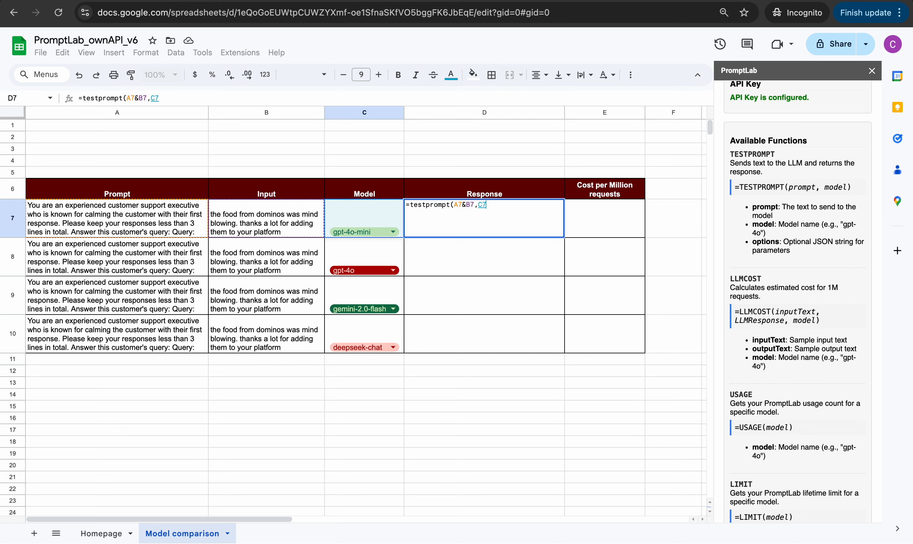
text())
key(Return)
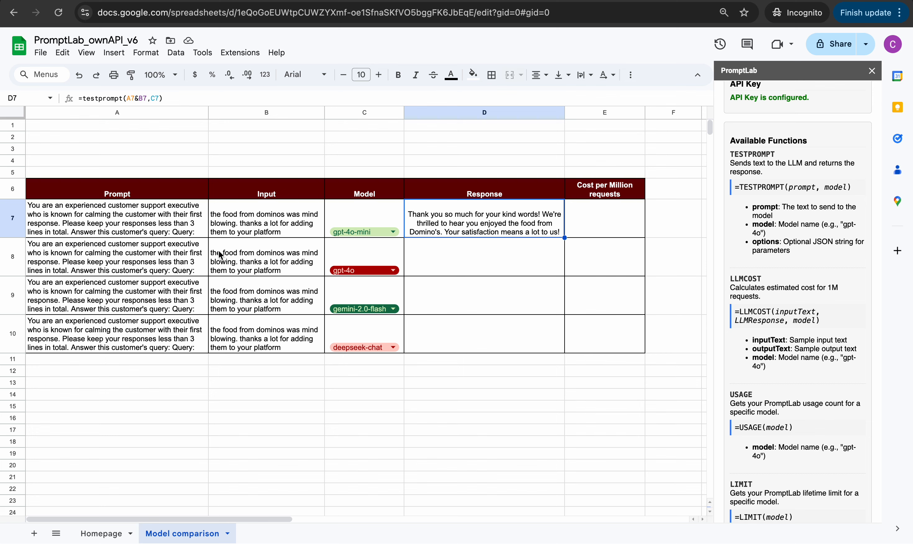
Copy the D7 TESTPROMPT formula into D8:D10
key(super+c)
key(shift+Down)
key(shift+Down)
key(shift+Down)
key(super+v)
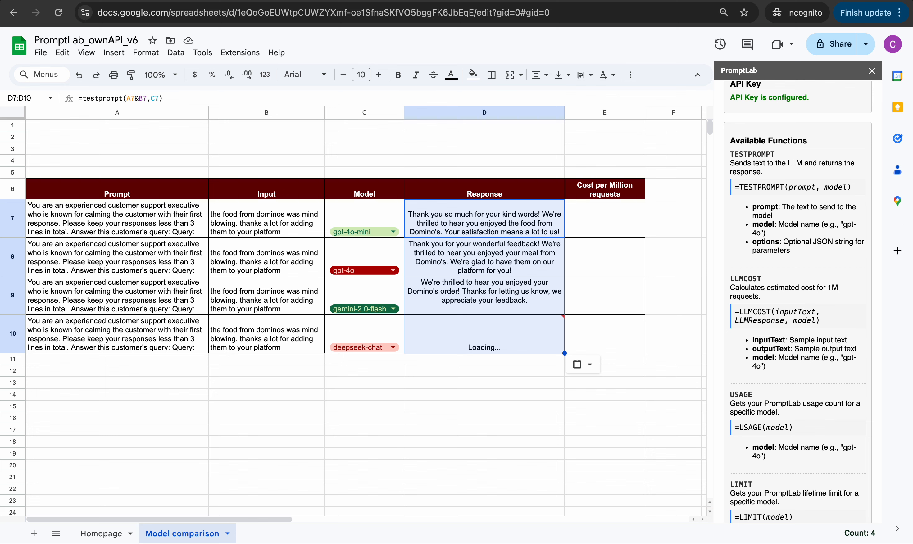
Wait for the deepseek-chat reply to load, review the response formulas, and move to E7
key(Down)
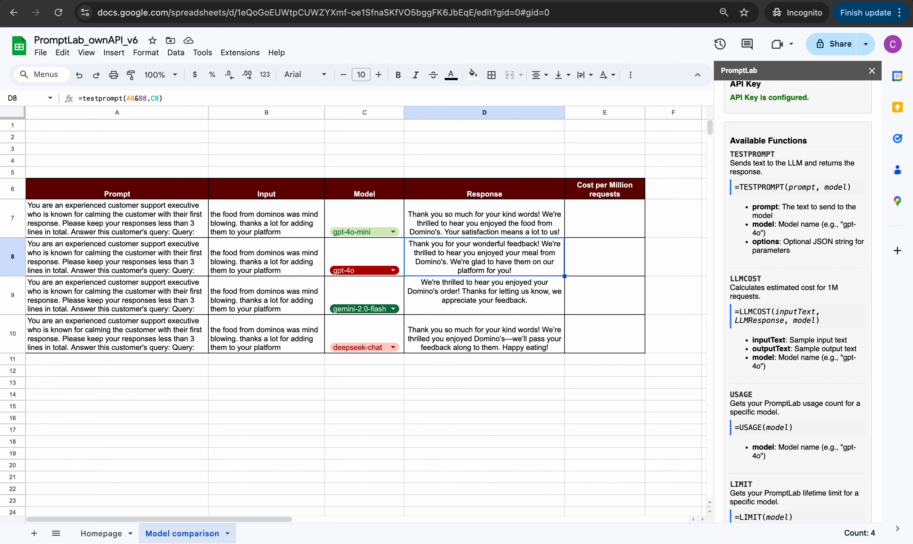
key(Down)
key(Down)
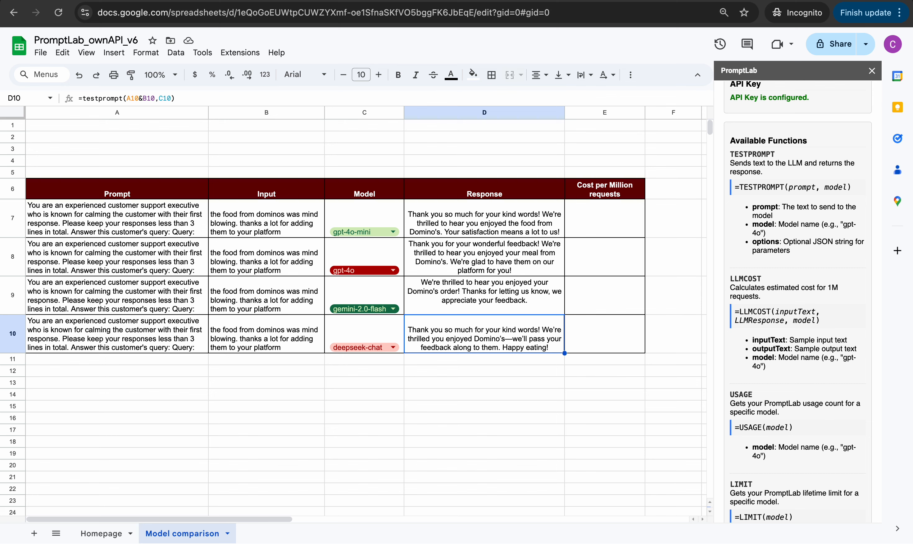
key(Up)
key(Up)
key(Up)
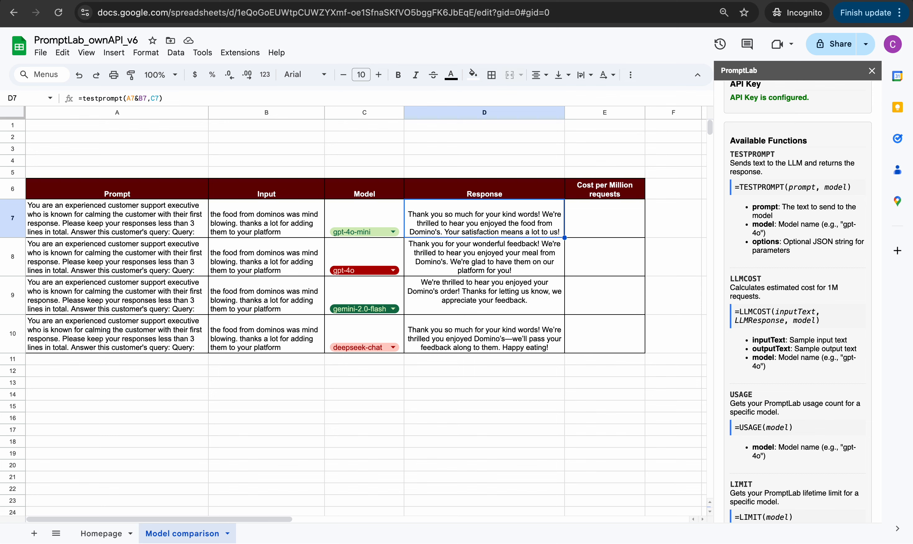
key(Right)
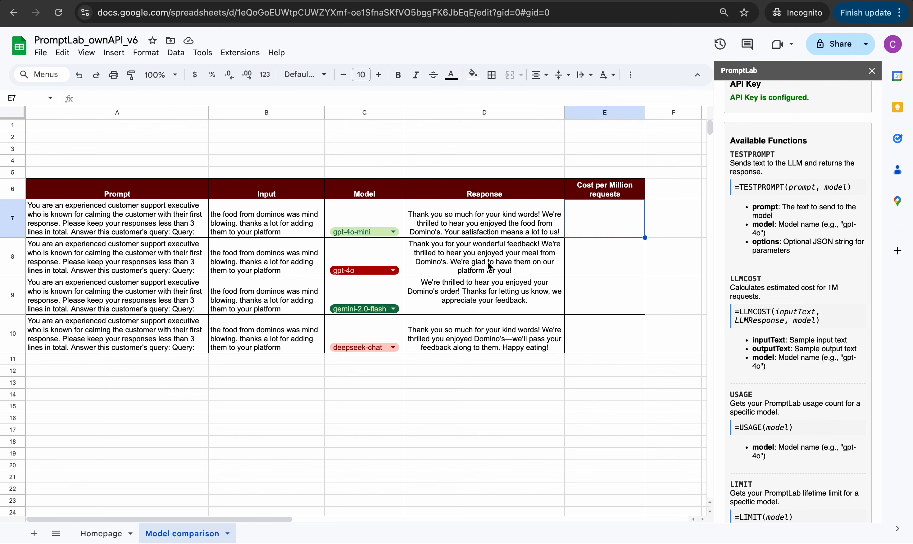
Enter =llmcost(A7&B7,D7,C7) in E7 for the row 7 cost
text(=llmcost)
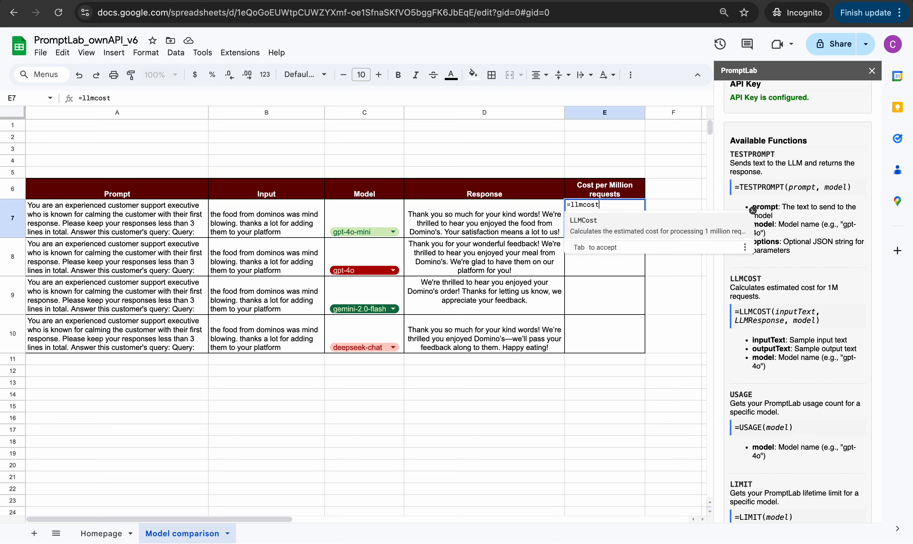
text(()
key(Left)
key(Left)
key(Left)
key(Left)
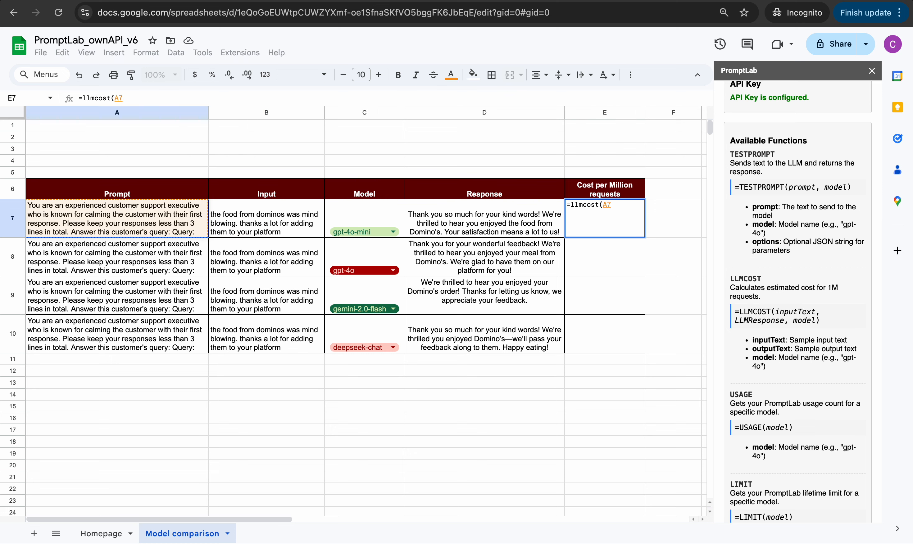
text(&)
key(Left)
key(Left)
key(Left)
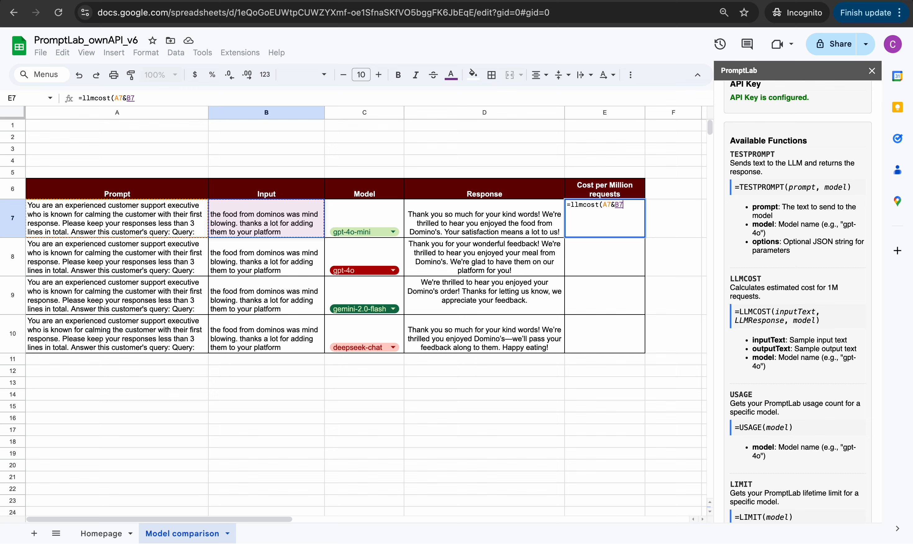
text(,)
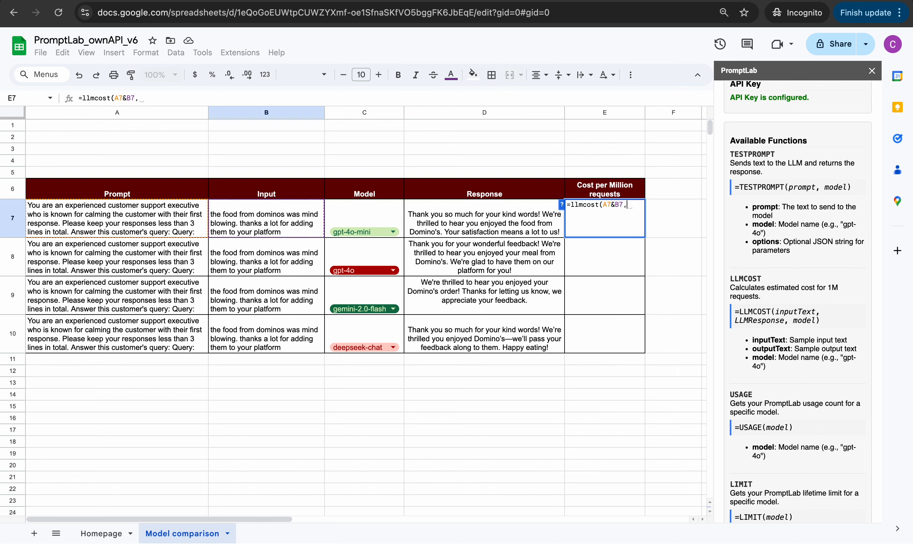
key(Left)
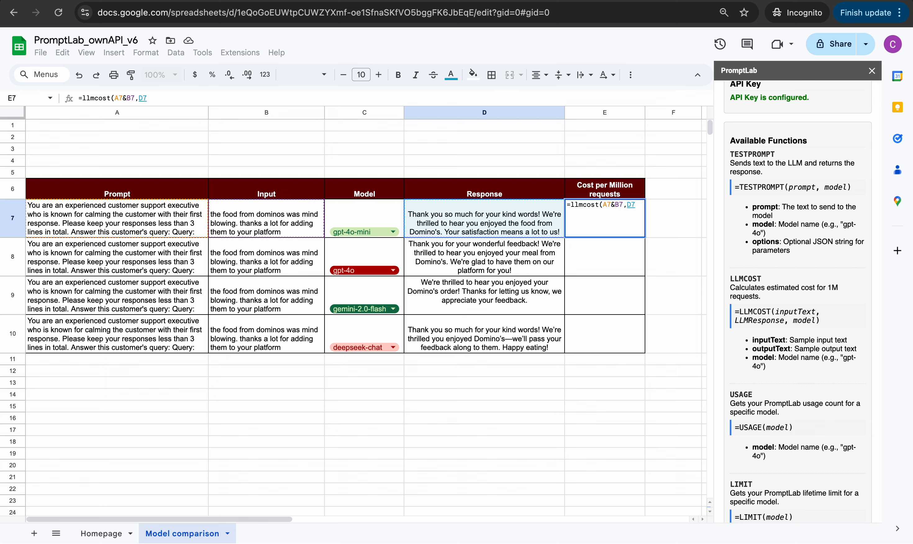
text(,)
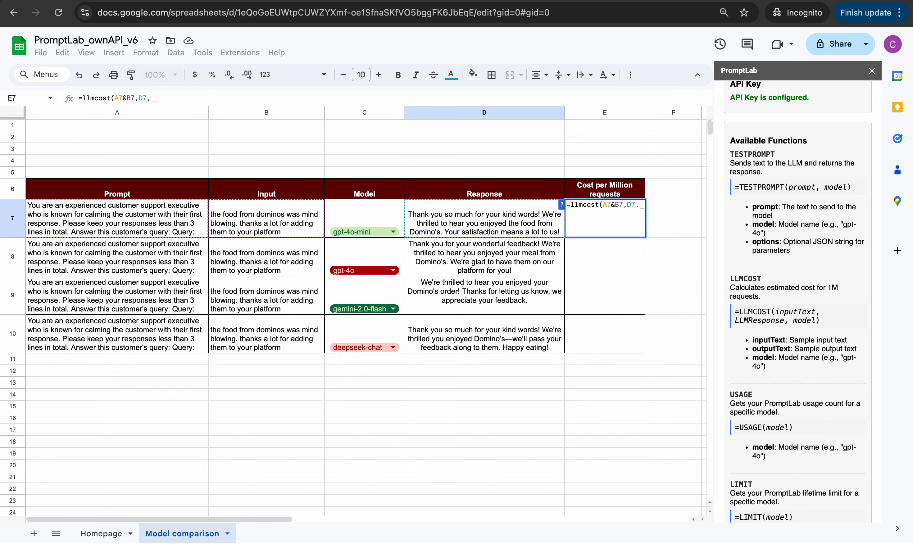
key(Left)
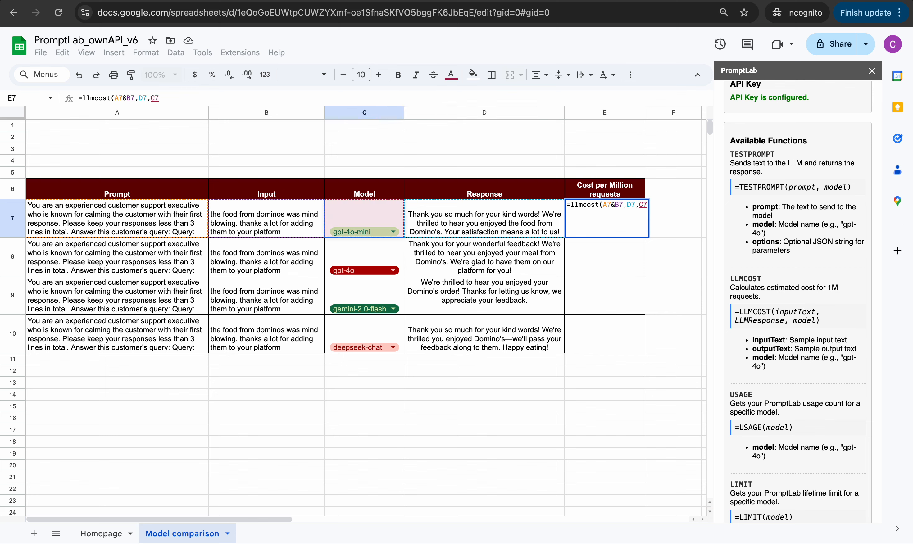
key(Return)
Copy the E7 cost formula into E8:E10, giving 463, 15 and 46
click(604, 218)
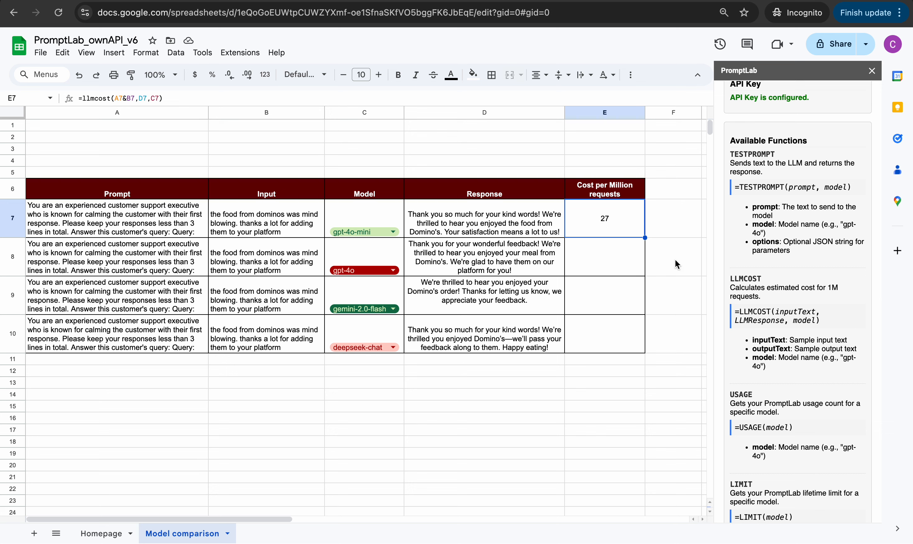
key(super+c)
key(shift+Down)
key(shift+Down)
key(shift+Down)
key(super+v)
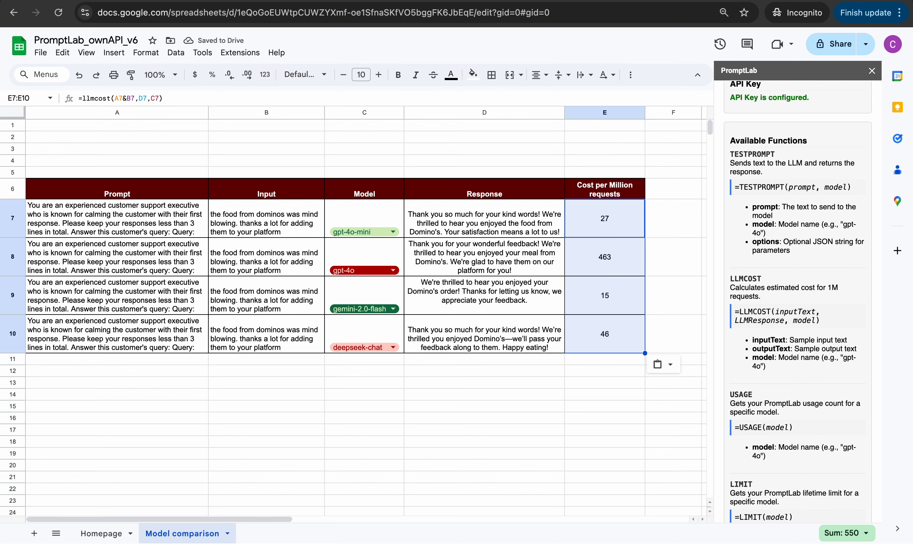
key(Down)
key(Down)
key(Down)
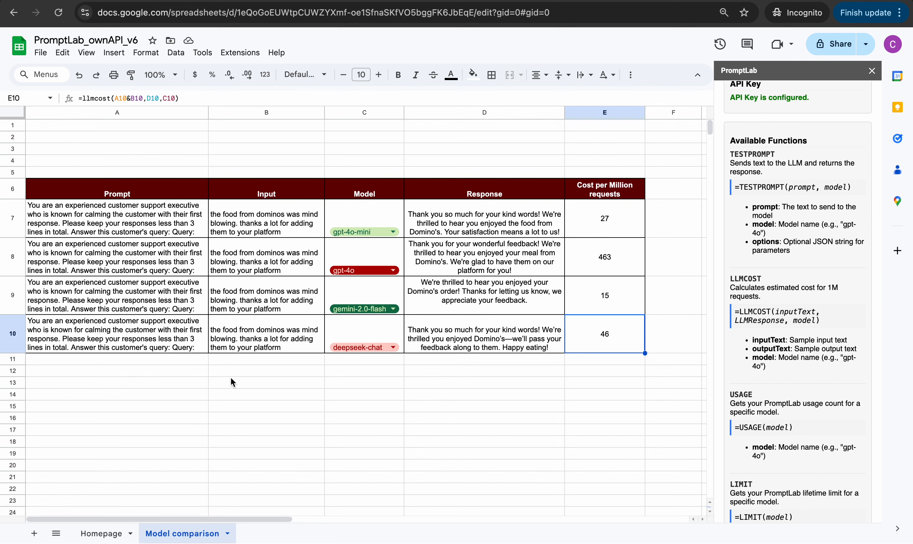
click(179, 399)
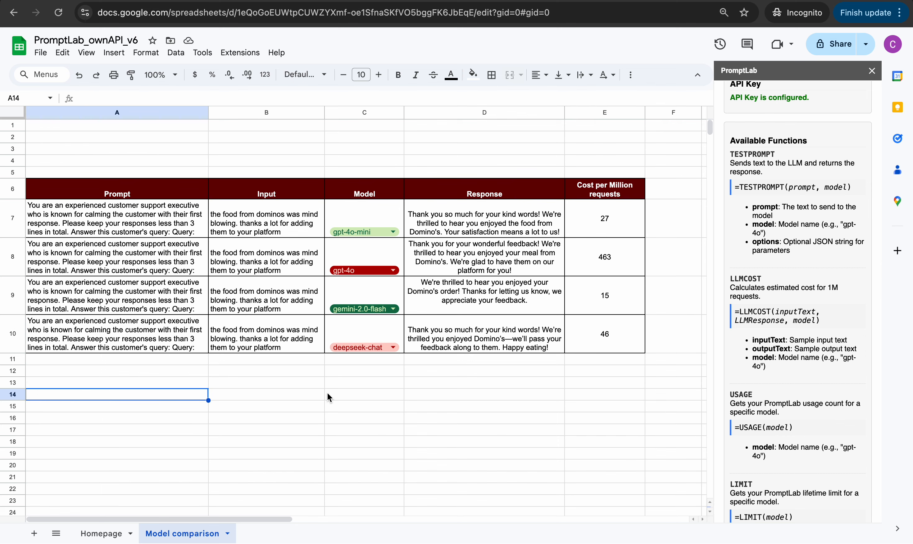
Add Sheet7, widen column B, and enter the heading 'Input' in B3
click(34, 533)
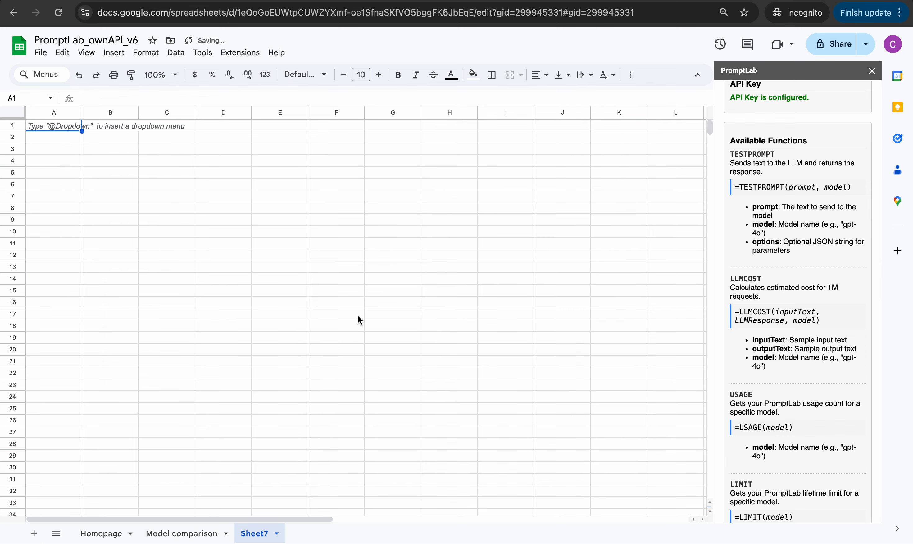
key(Down)
key(Down)
key(Right)
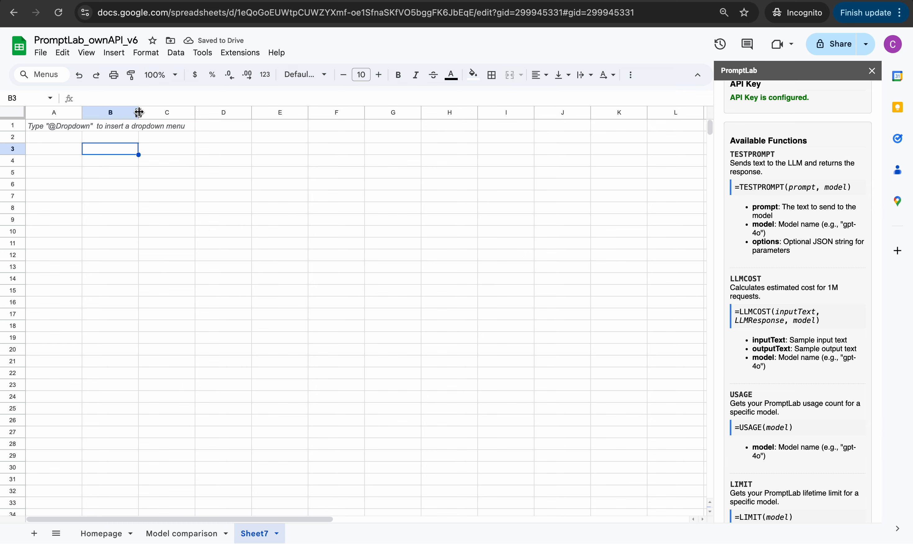
drag(139, 112, 231, 113)
text(Input)
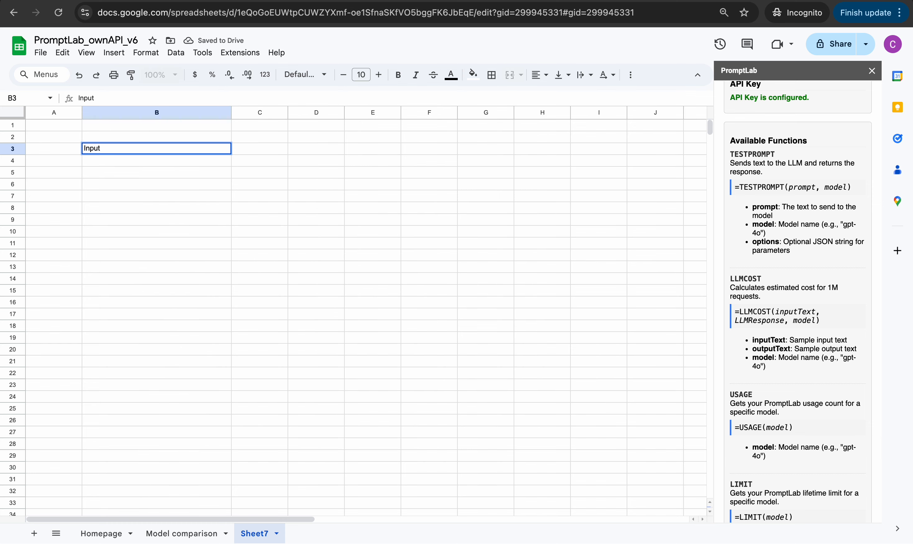
key(Return)
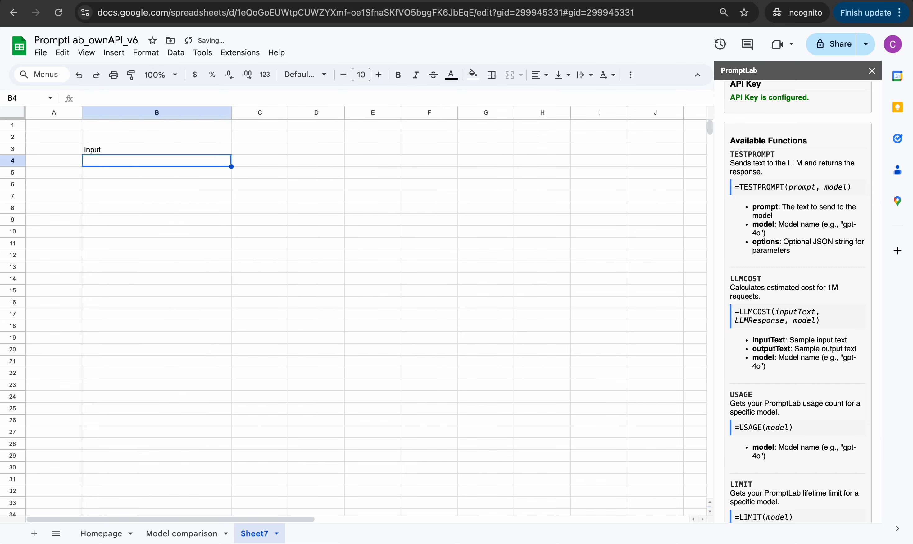
Type 'Who is the president of France?' in B4 and start a =testprompt( formula in C4
text(Who is the)
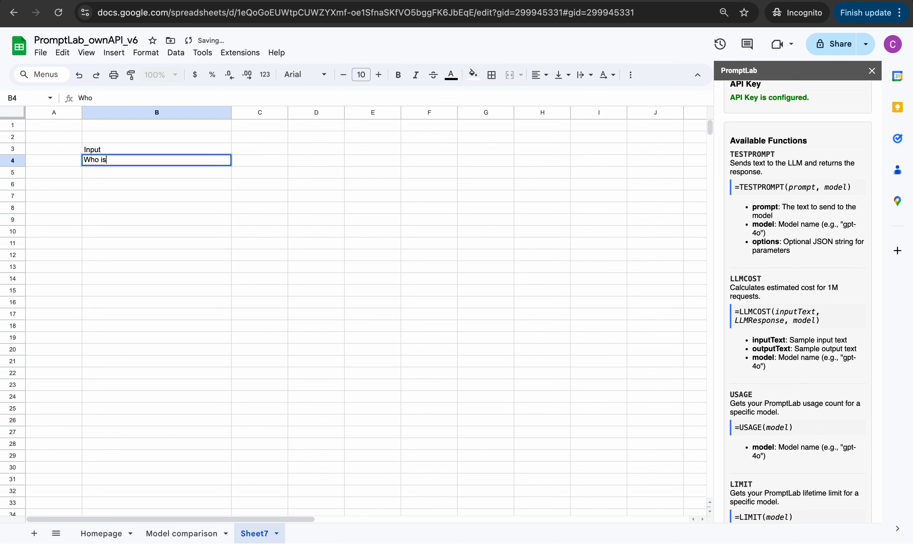
key(BackSpace)
key(BackSpace)
key(BackSpace)
text(the presid)
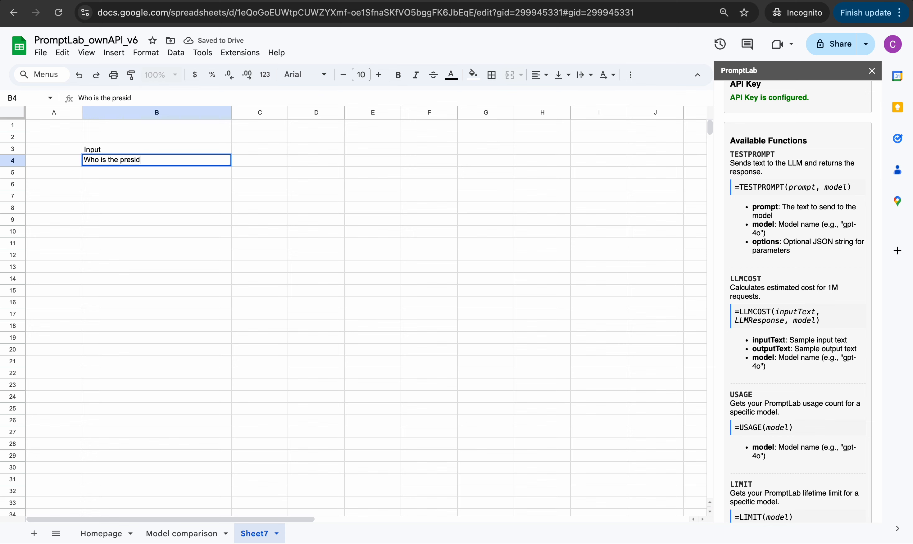
text(ent of France?)
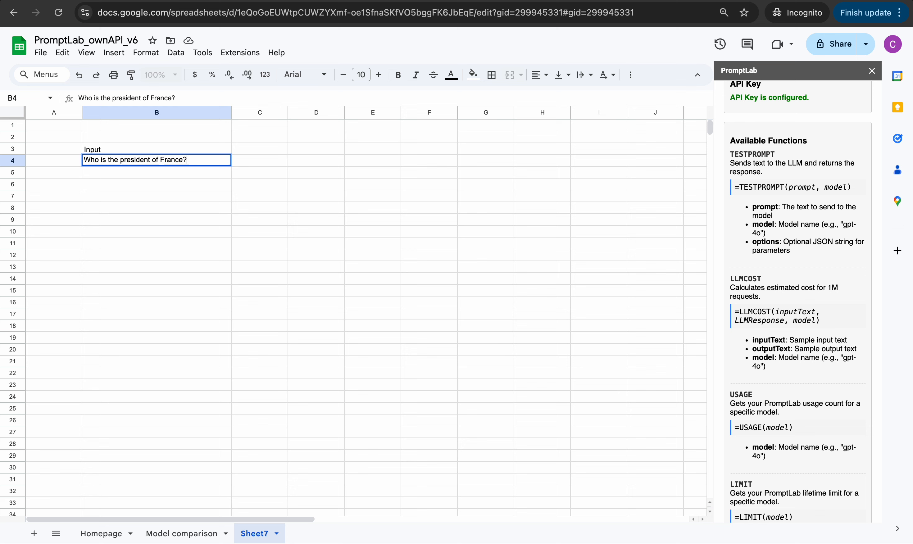
key(Tab)
text(=testprompt()
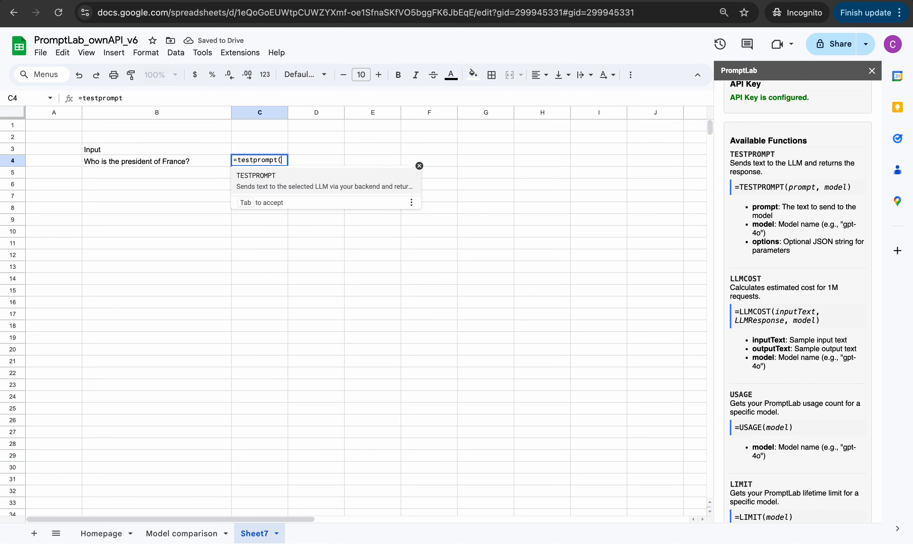
Enter =testprompt(B4,'Model comparison'!C7) in C4, then widen column C and make row 4 taller
key(Left)
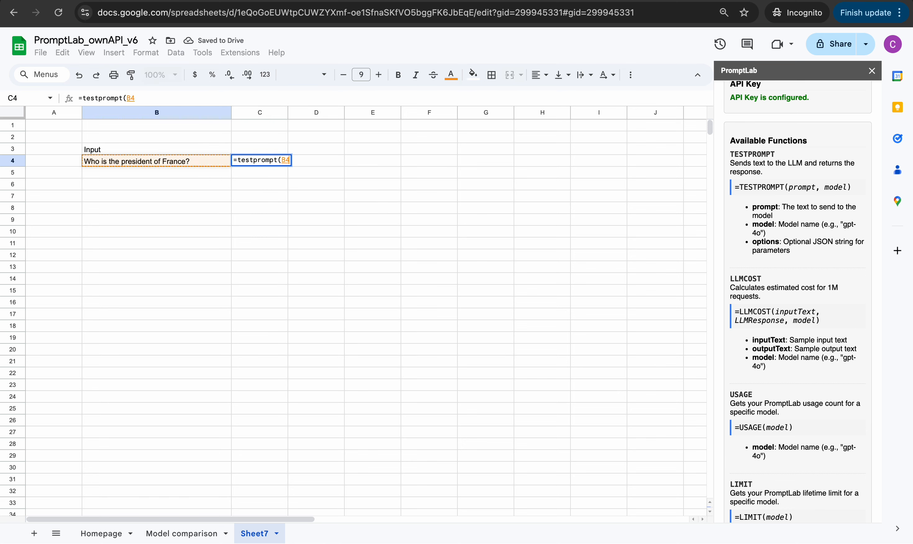
text(,)
click(190, 534)
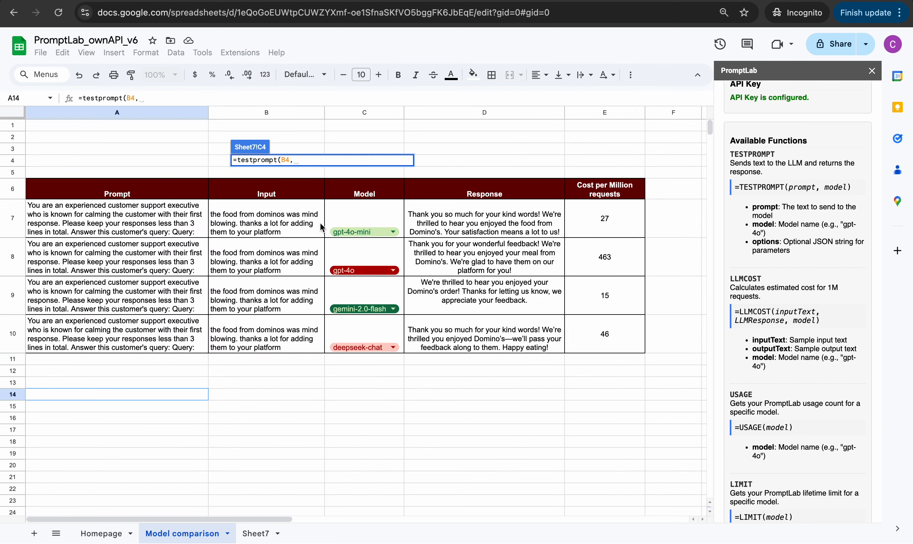
click(351, 224)
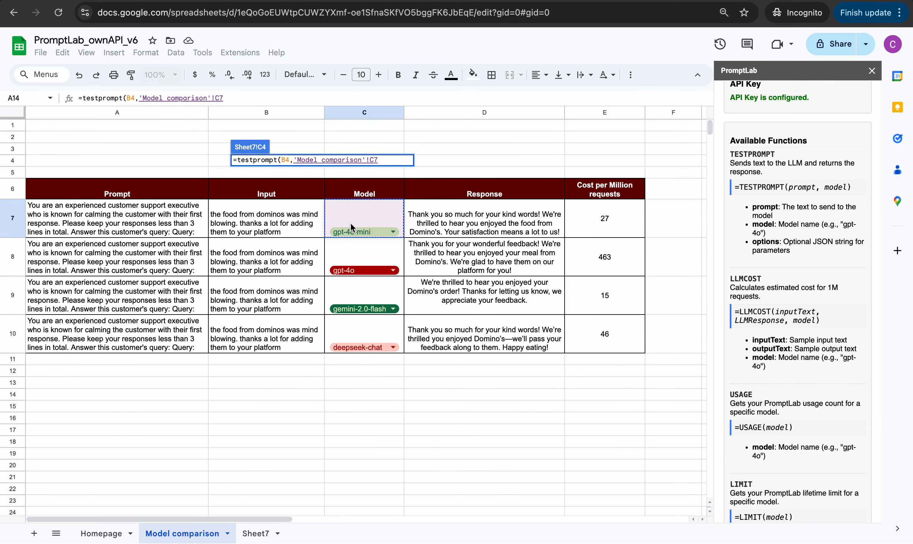
key(Return)
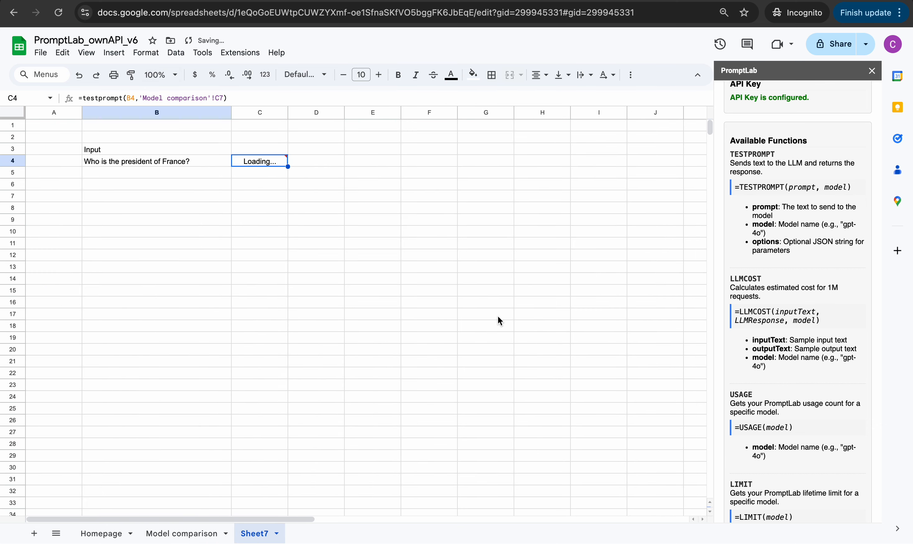
drag(289, 112, 381, 113)
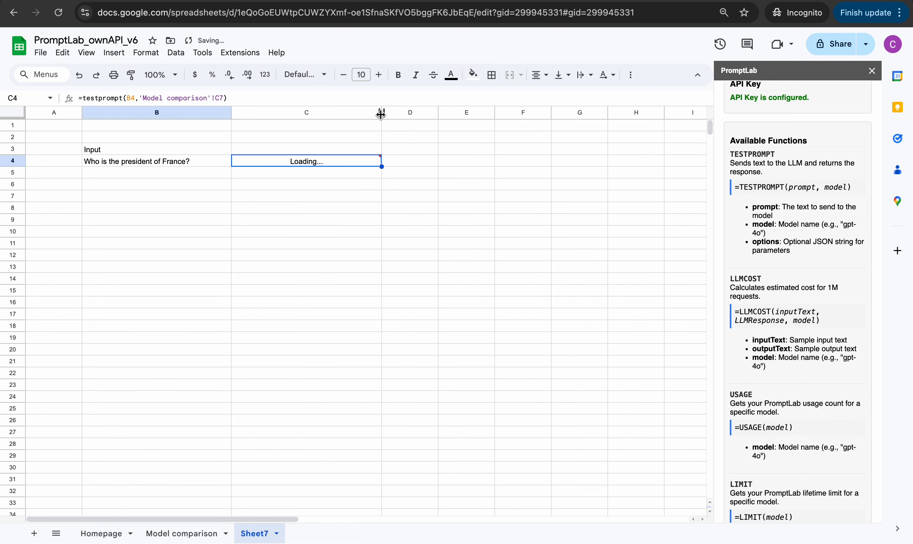
drag(11, 167, 11, 221)
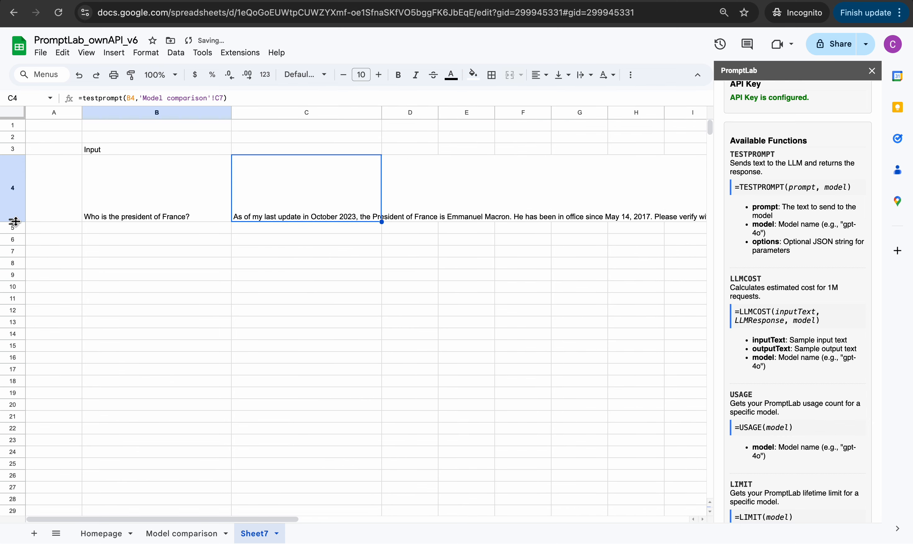
Set the C4 answer to wrap within its cell, then go to the Homepage sheet
click(578, 75)
click(601, 95)
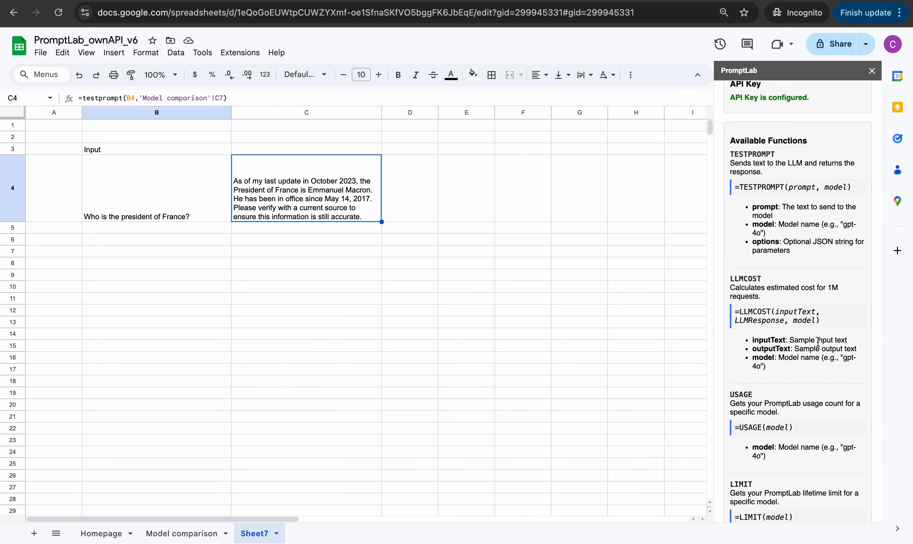
scroll(818, 341, down, 2)
scroll(818, 341, down, 1)
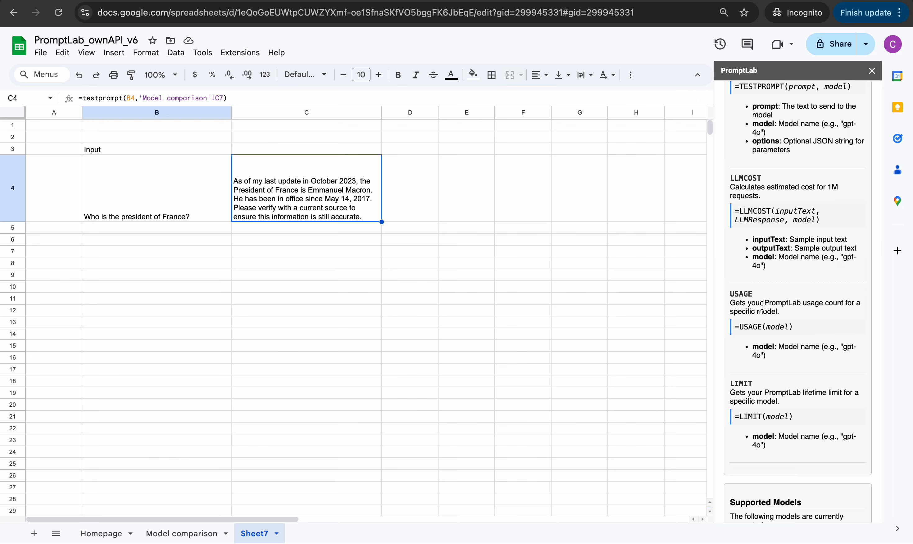
click(101, 541)
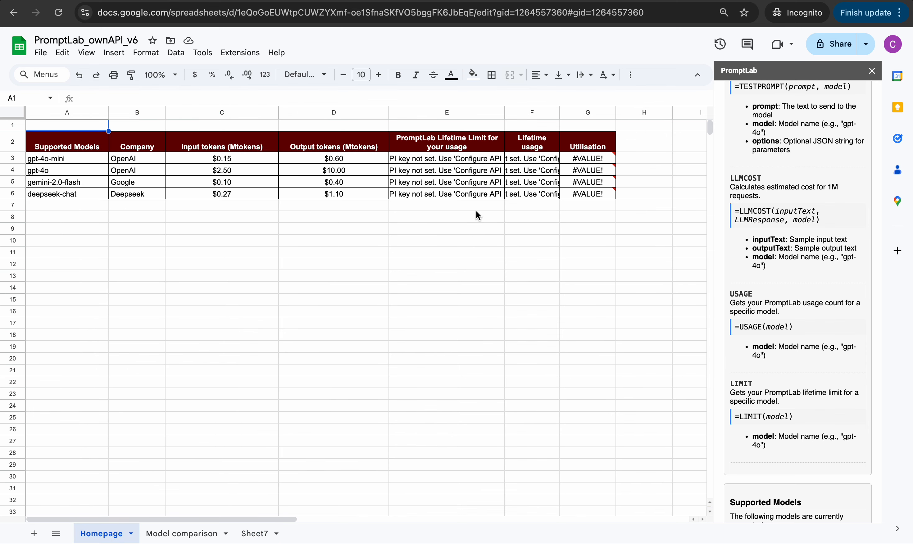
Enter =limit(A3) in E3 and copy it down to E4:E6
click(437, 160)
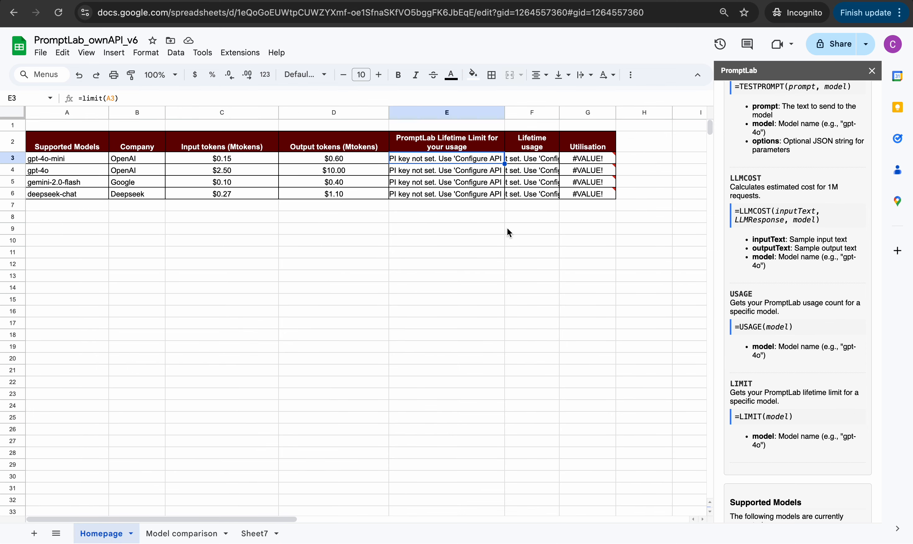
text(=limit()
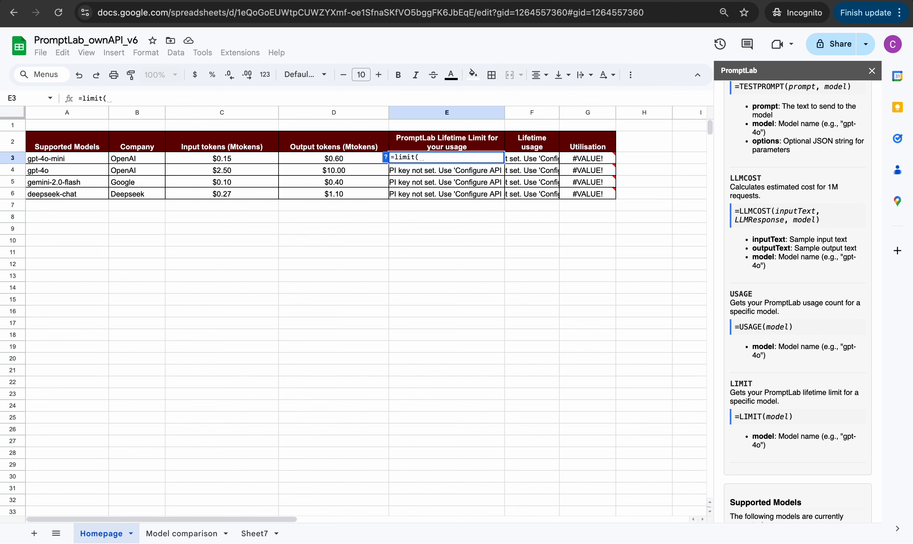
key(Left)
key(Left)
key(Left)
key(Left)
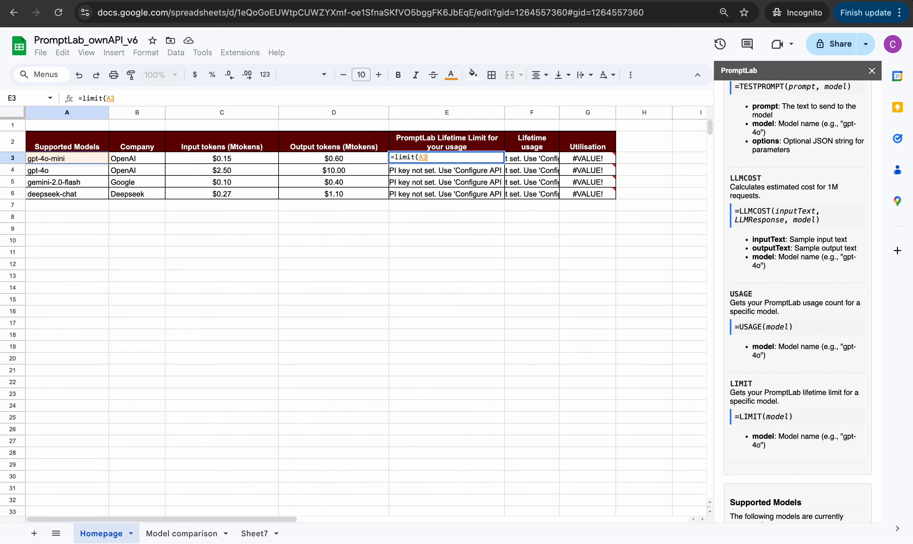
text())
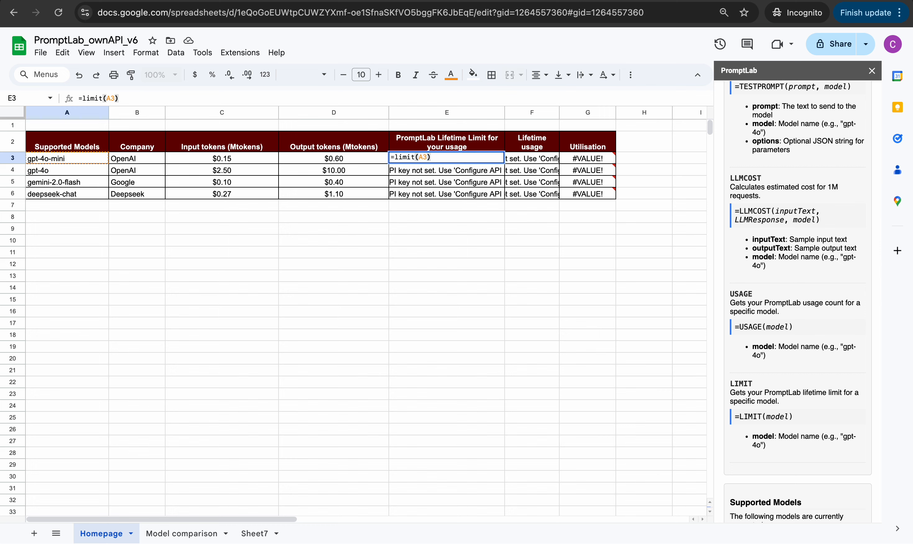
key(Return)
key(Up)
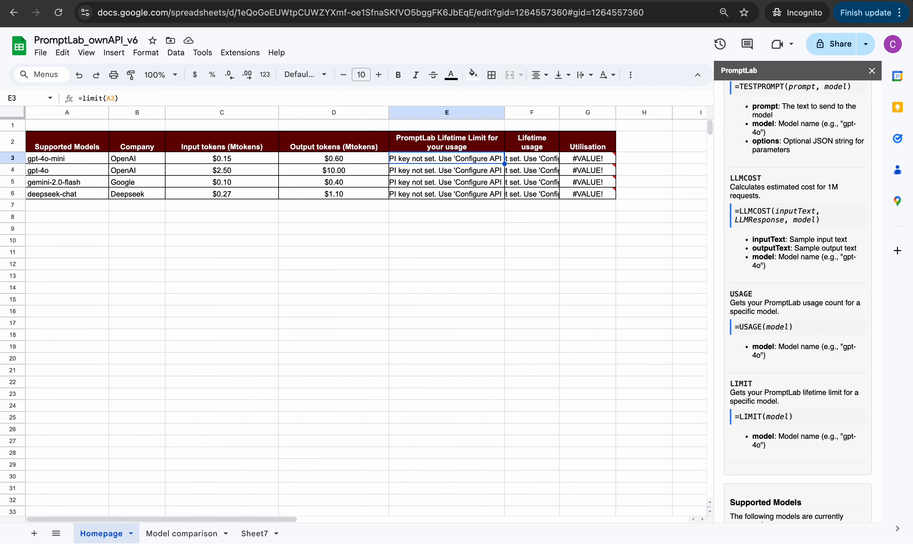
key(ctrl+c)
key(shift+Down)
key(shift+Down)
key(shift+Down)
key(ctrl+v)
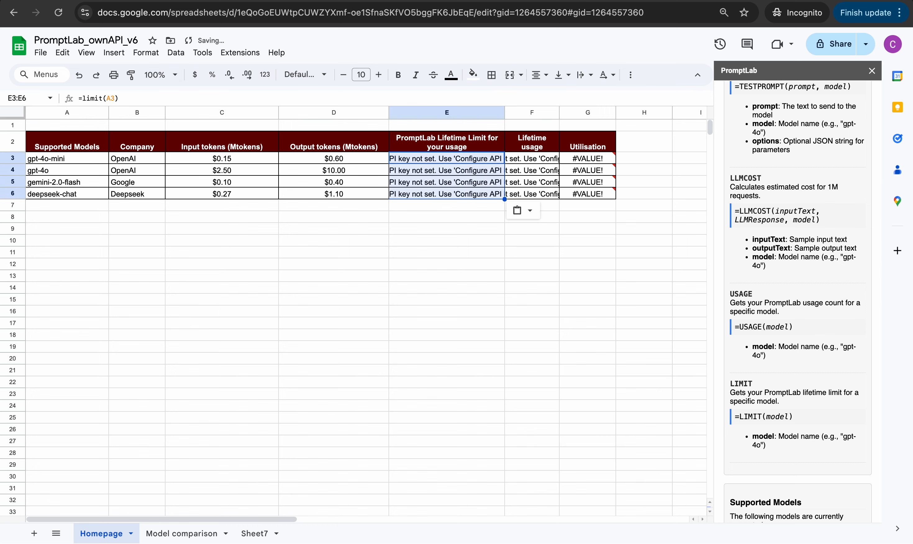
key(Right)
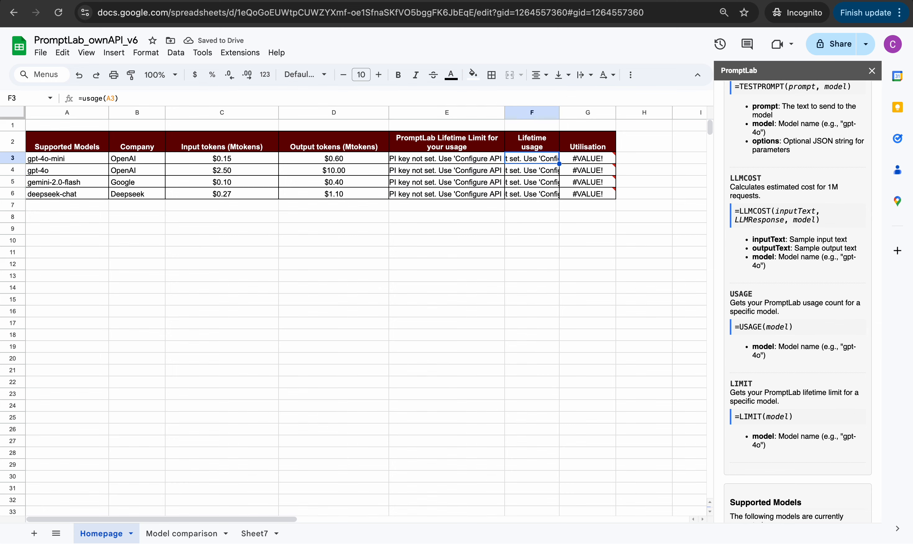
Reload the spreadsheet and delete the error formulas in E3:F6
click(52, 14)
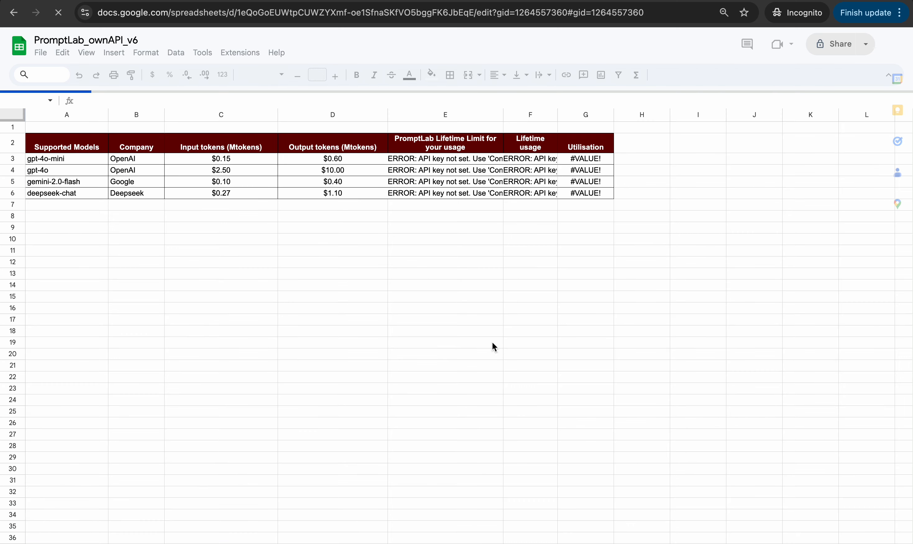
click(528, 165)
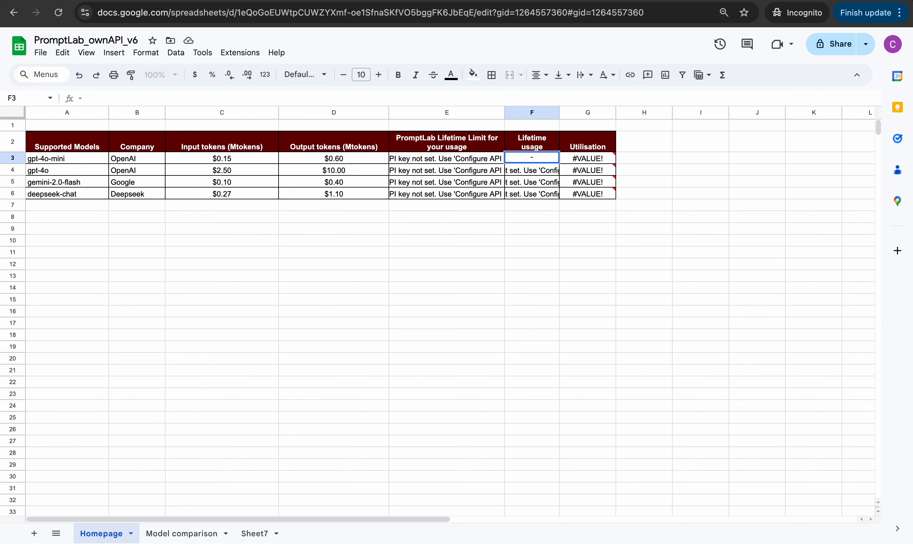
key(Left)
key(shift+Right)
key(shift+Down)
key(shift+Down)
key(shift+Down)
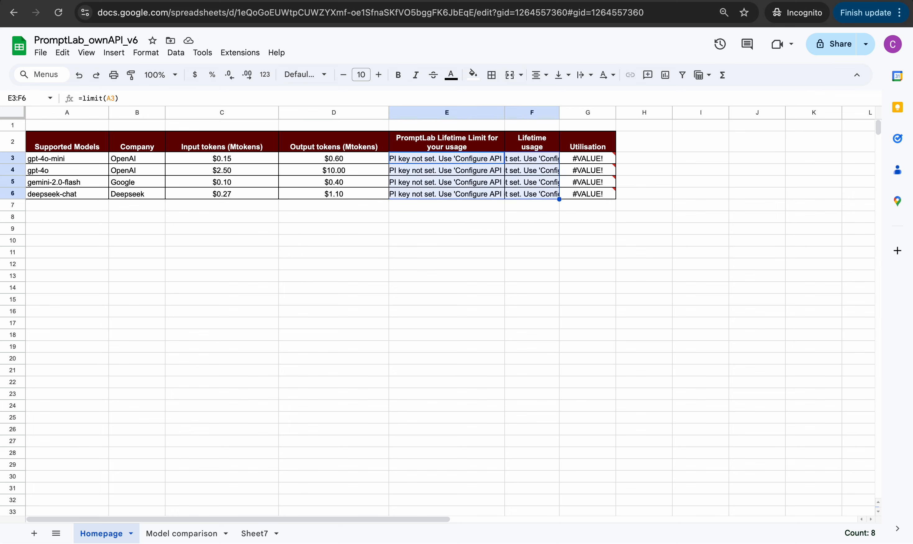
key(Delete)
Enter =limit(A3) in E3, correcting a mistaken C3 reference, and fill it down to E6
text(=limit(C3)
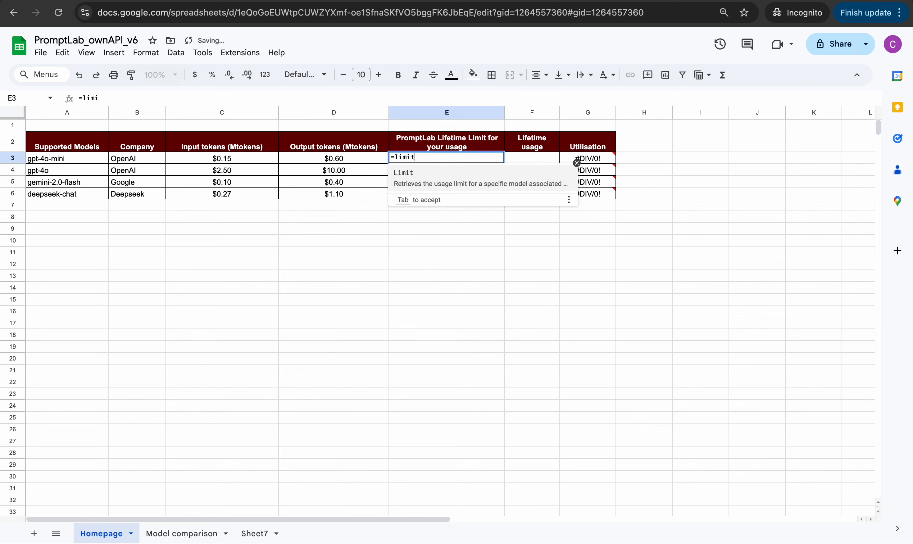
key(BackSpace)
key(BackSpace)
text(A3))
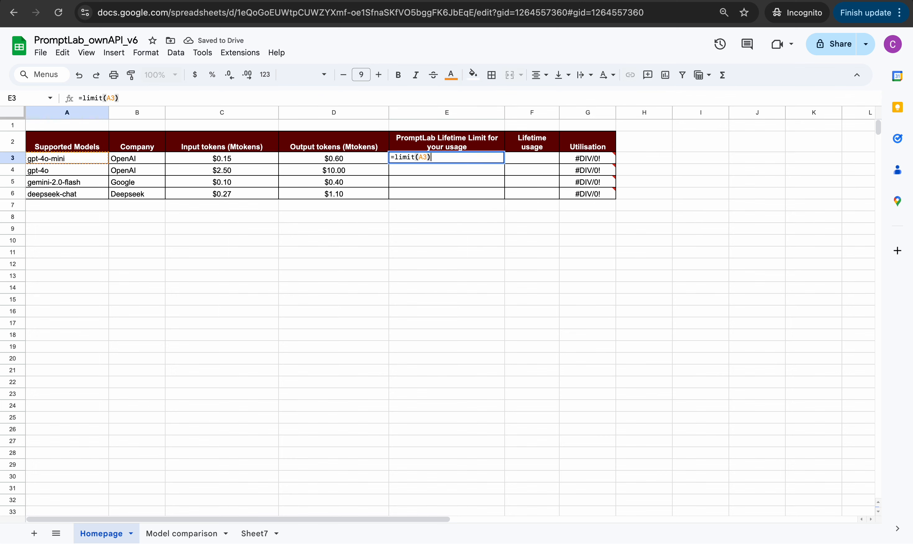
key(Return)
key(Up)
key(shift+Down)
key(shift+Down)
key(shift+Down)
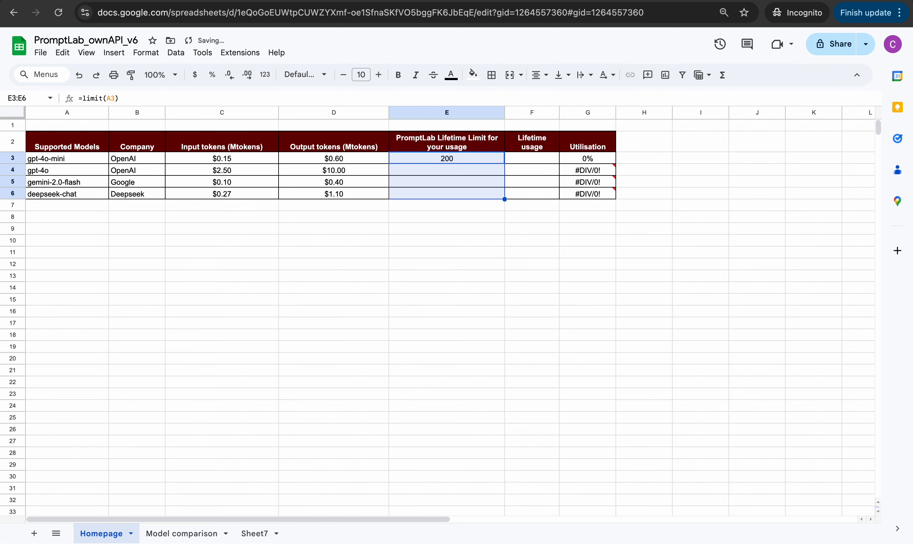
key(super+v)
key(shift+Down)
key(shift+Down)
key(shift+Down)
key(super+v)
Check the resulting limits of 200, 20, 200 and 200 for each model
key(Right)
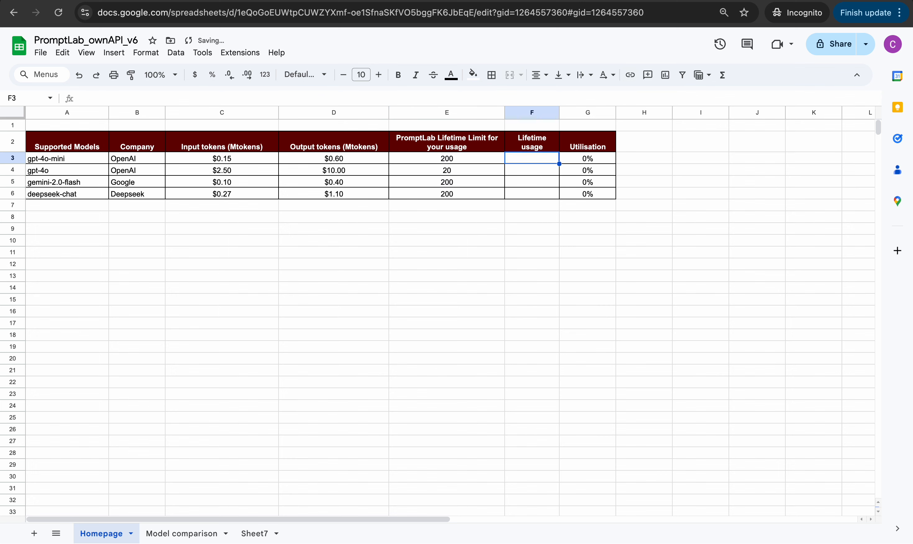
key(Left)
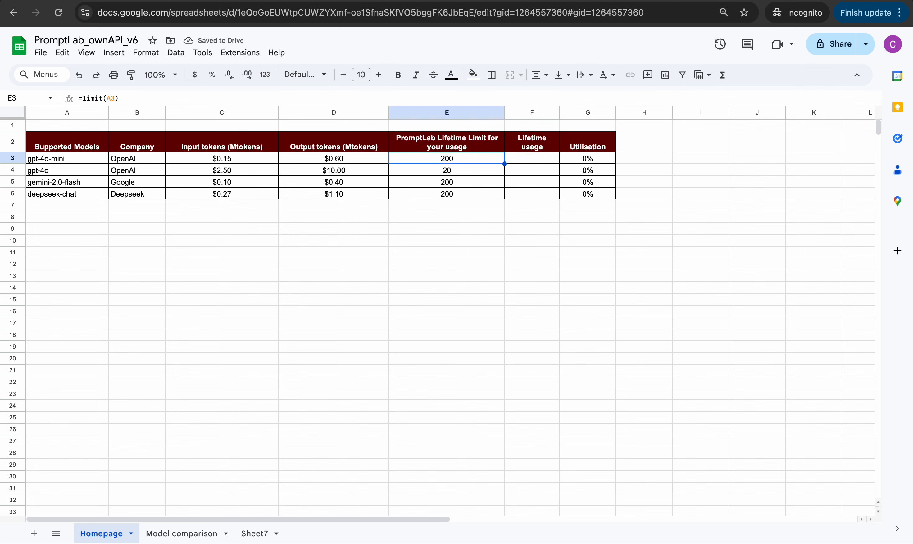
key(Down)
key(Left)
key(Left)
key(Left)
key(Left)
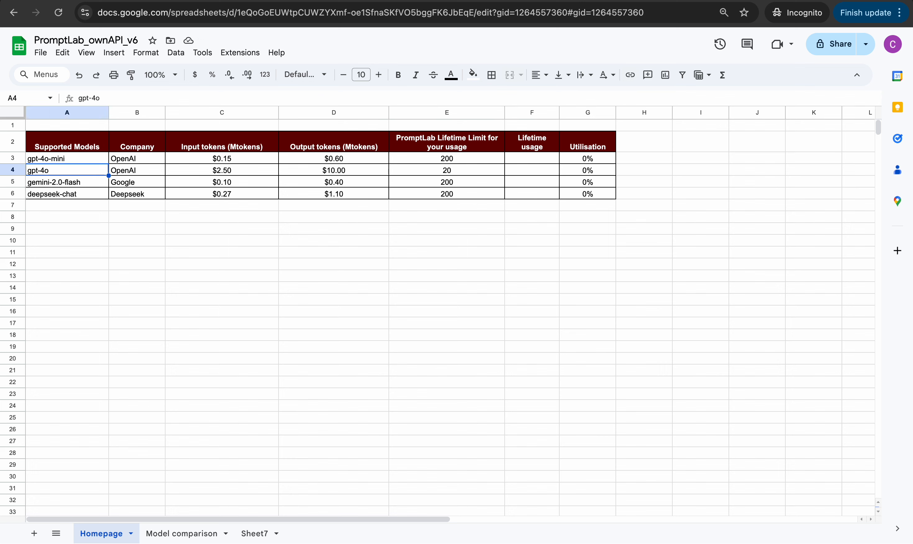
key(Right)
key(Right)
key(Right)
key(Right)
key(Up)
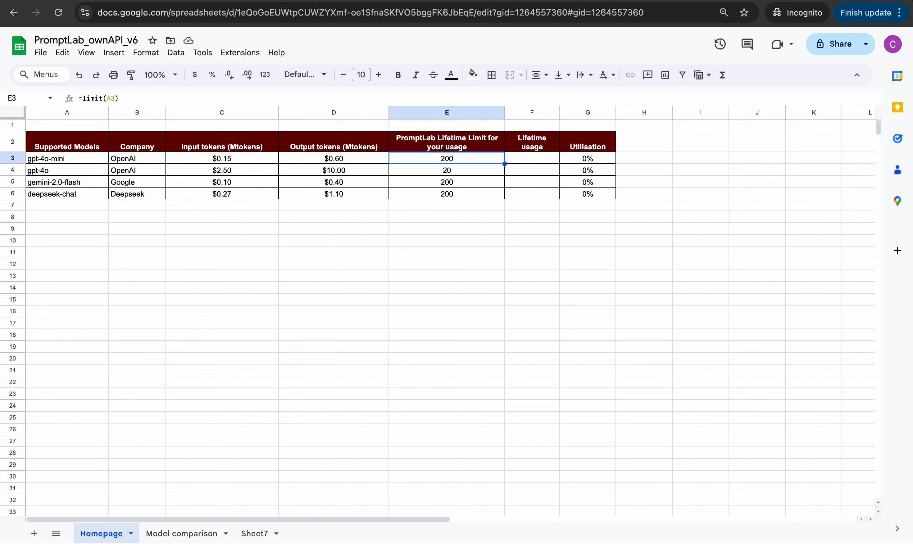
key(Up)
key(Down)
Enter =usage(A3) in F3 and copy it down to F4:F6
key(Right)
text(=usage()
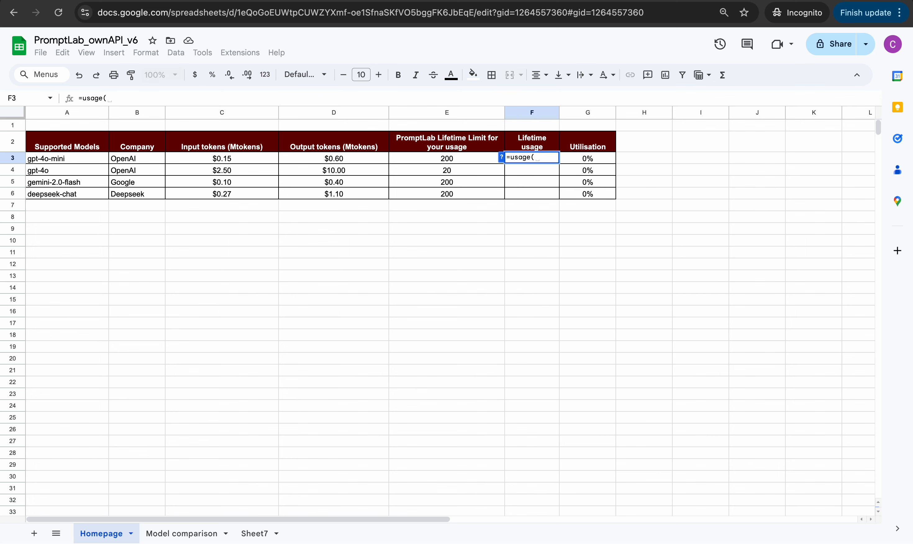
click(67, 158)
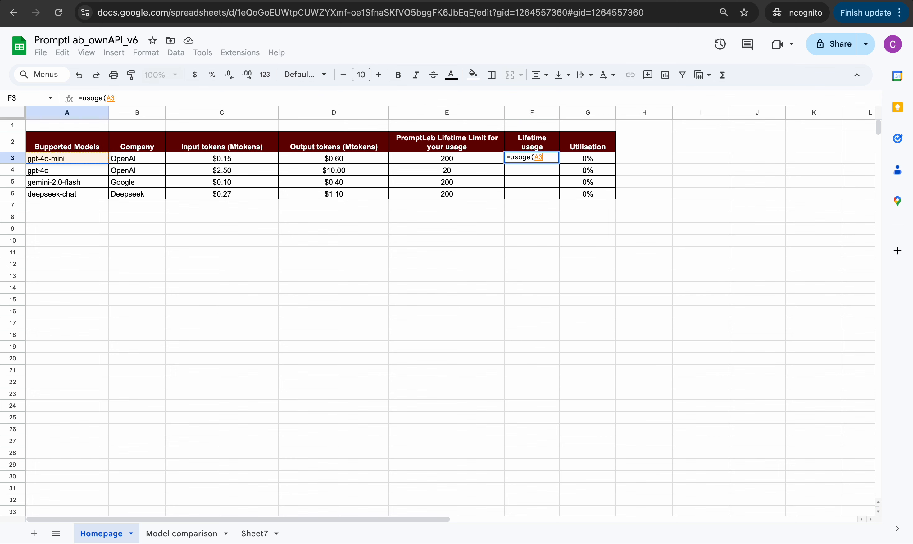
text())
key(Return)
key(Up)
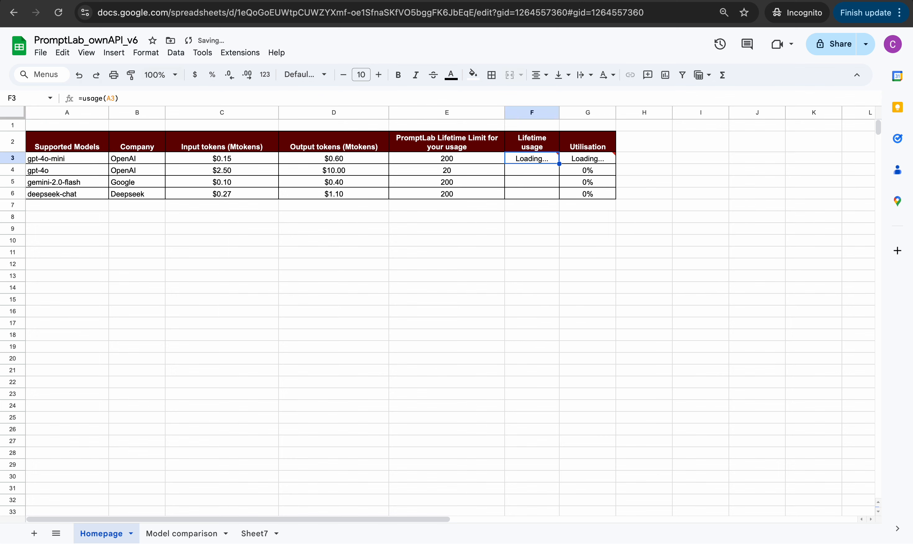
key(ctrl+c)
key(shift+Down)
key(shift+Down)
key(shift+Down)
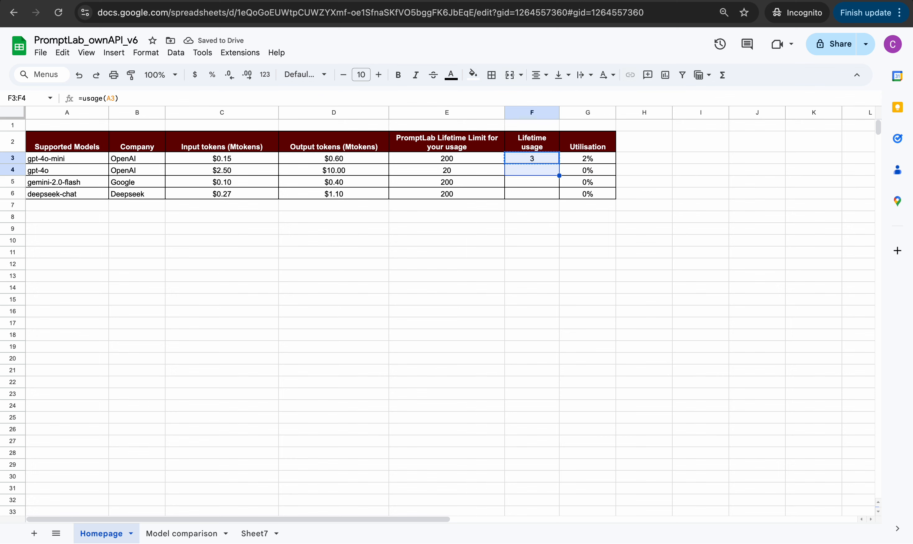
key(ctrl+v)
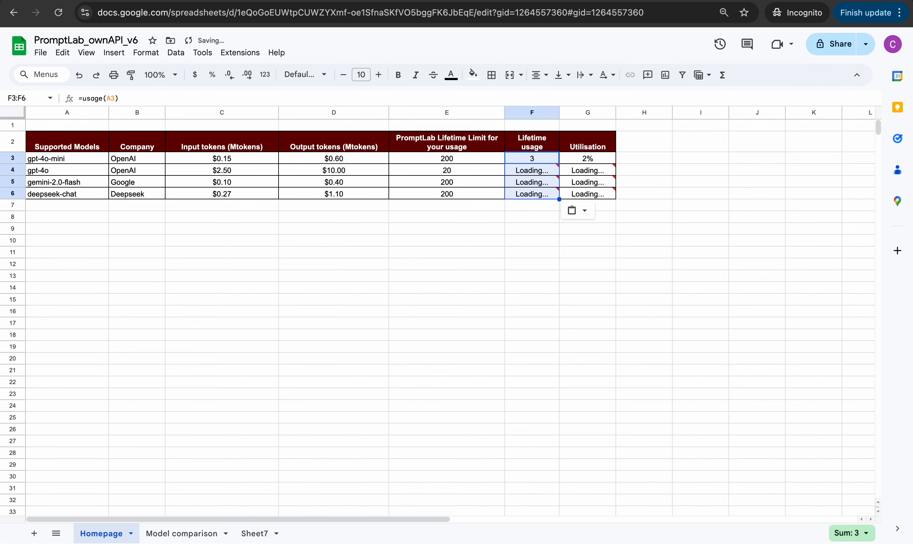
Review usage values 3, 2, 2, 2 and utilisation 2%, 10%, 1%, 1% across the table
key(Up)
key(Down)
key(Down)
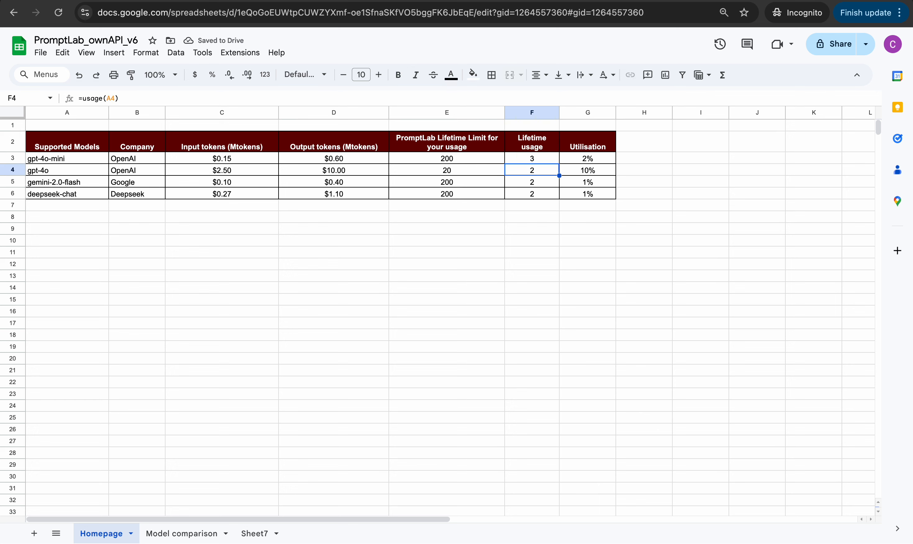
key(Down)
key(Up)
key(Up)
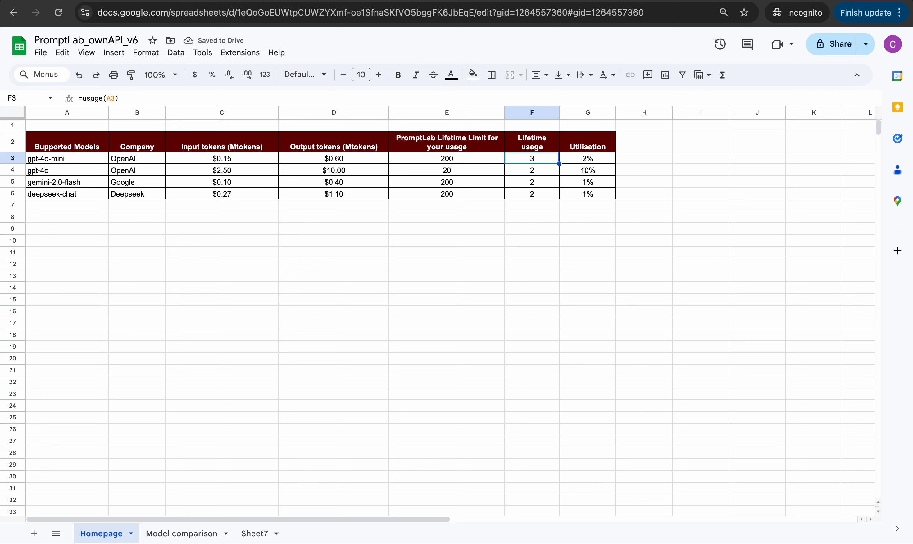
key(Up)
key(Home)
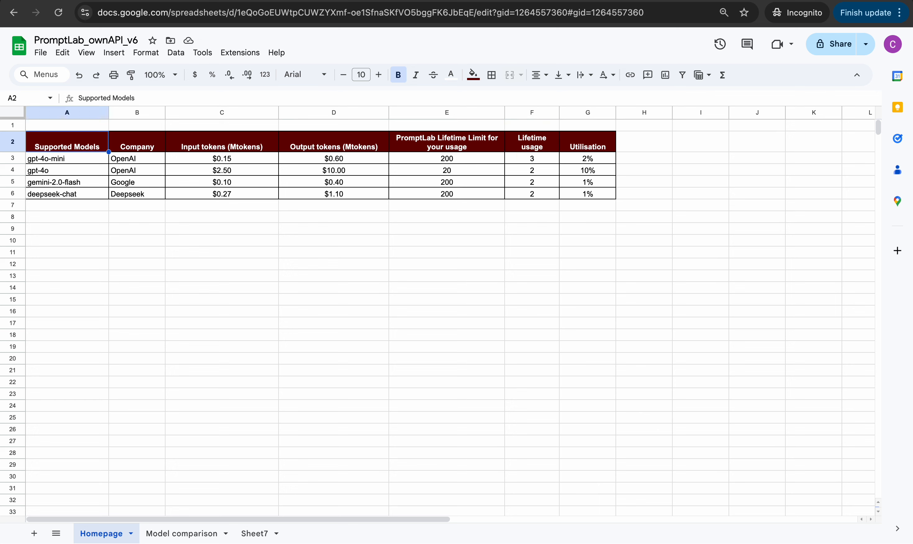
key(End)
key(Left)
key(Down)
key(Left)
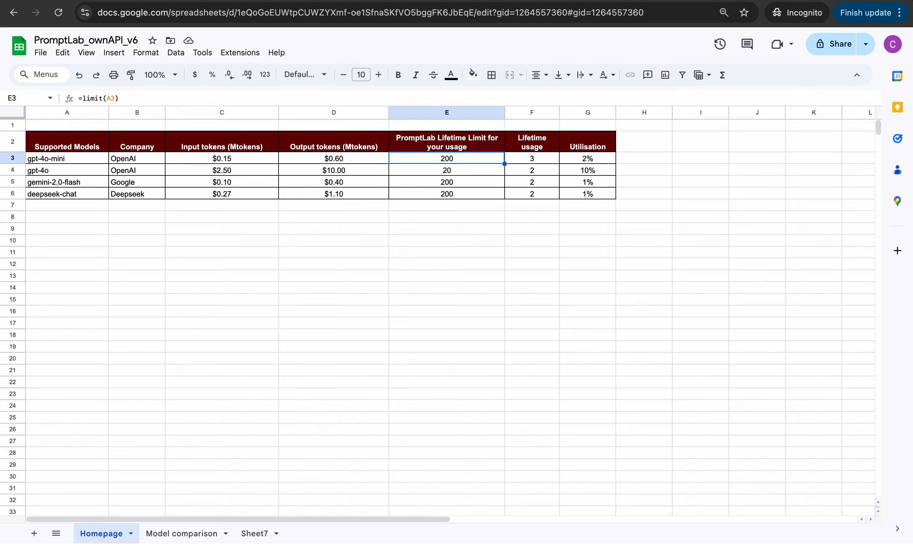
key(Right)
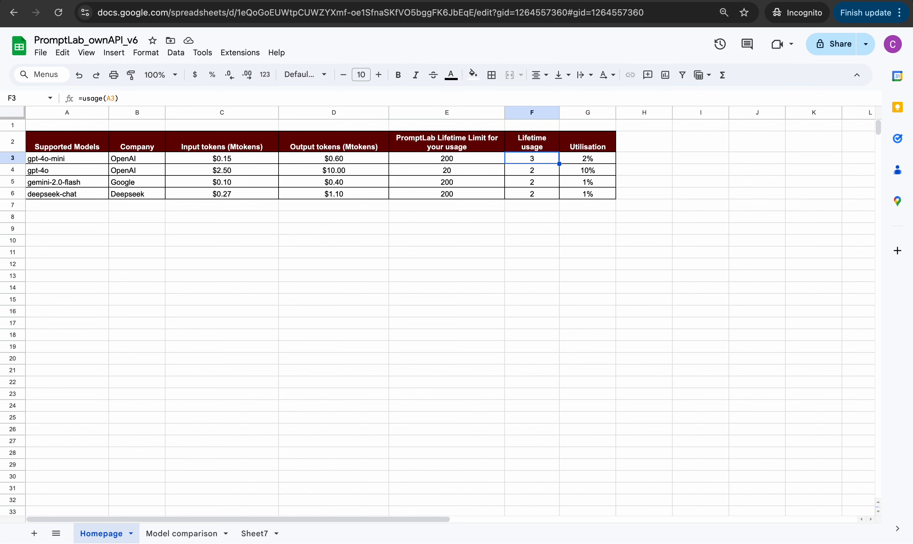